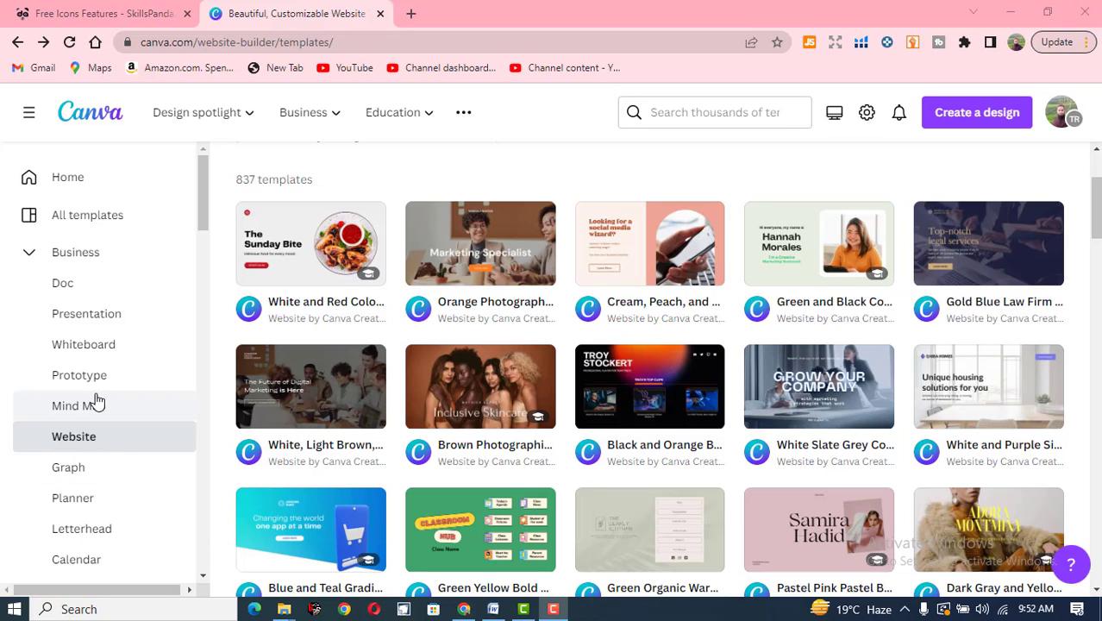
Expand the Business category to show its design types.
click(33, 255)
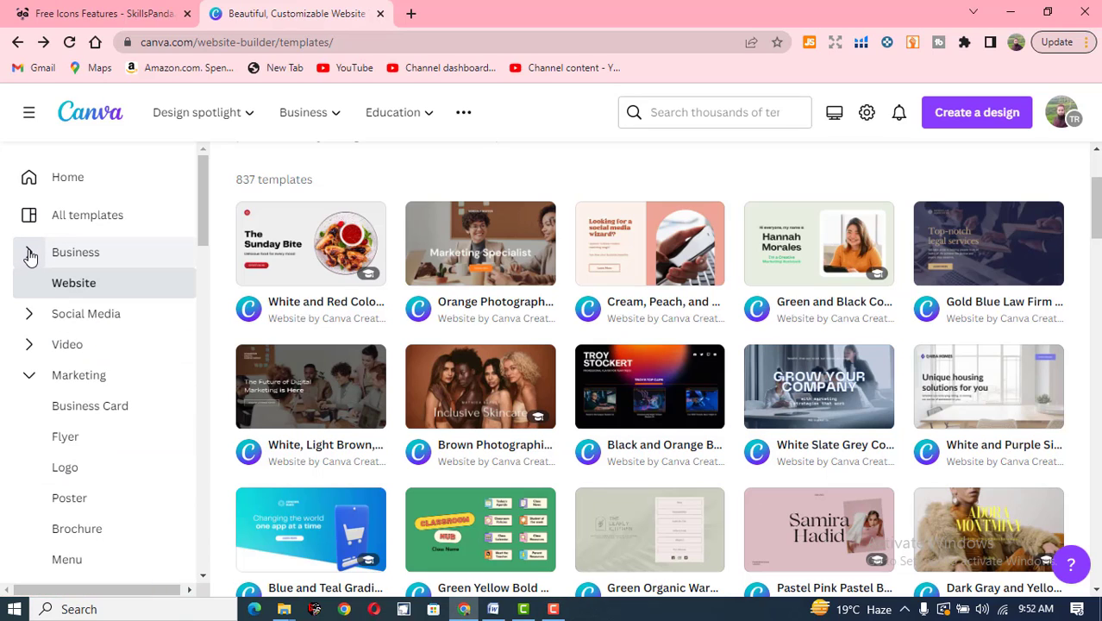
click(30, 254)
click(31, 254)
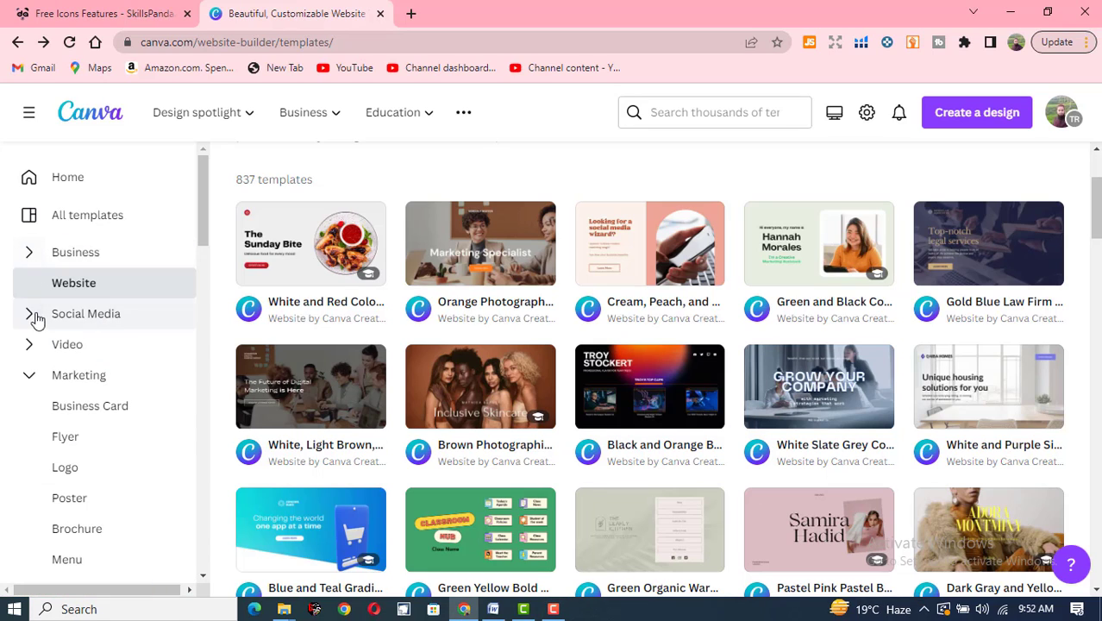
click(32, 256)
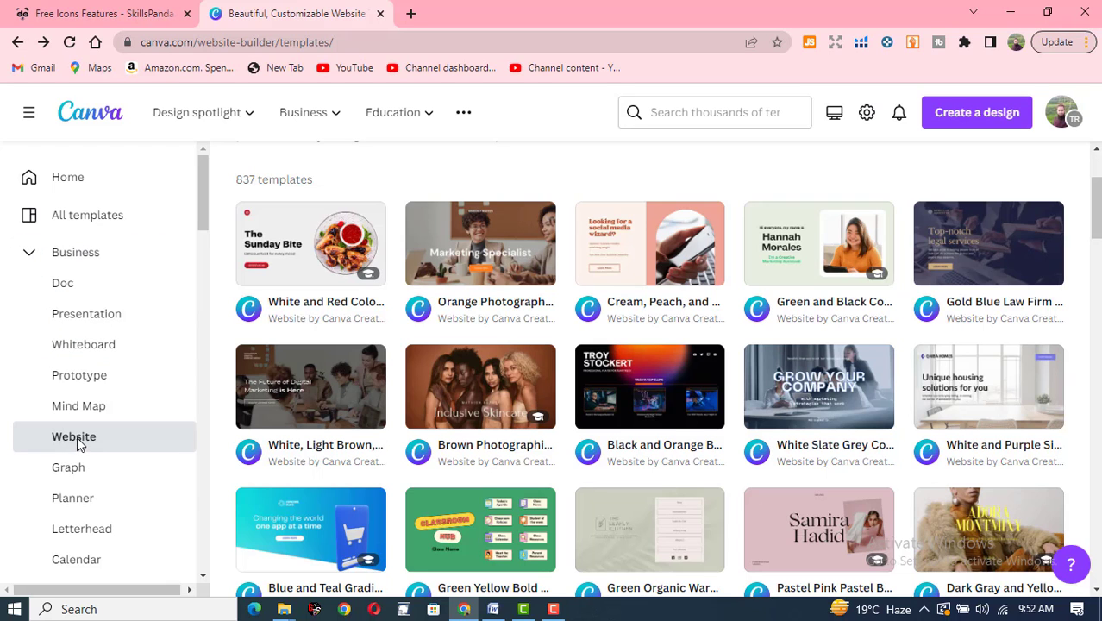
Open the Dark Blue Simple Dark Tech and Gaming Bio-Link Website template in the editor.
scroll(811, 426, down, 2)
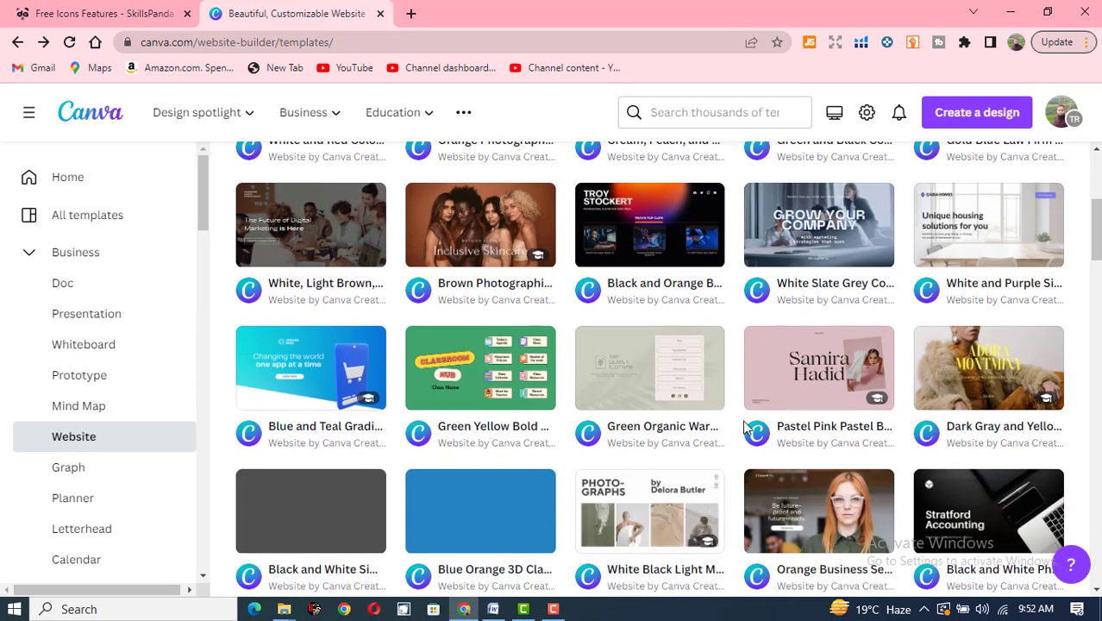
scroll(707, 418, up, 2)
scroll(631, 396, down, 5)
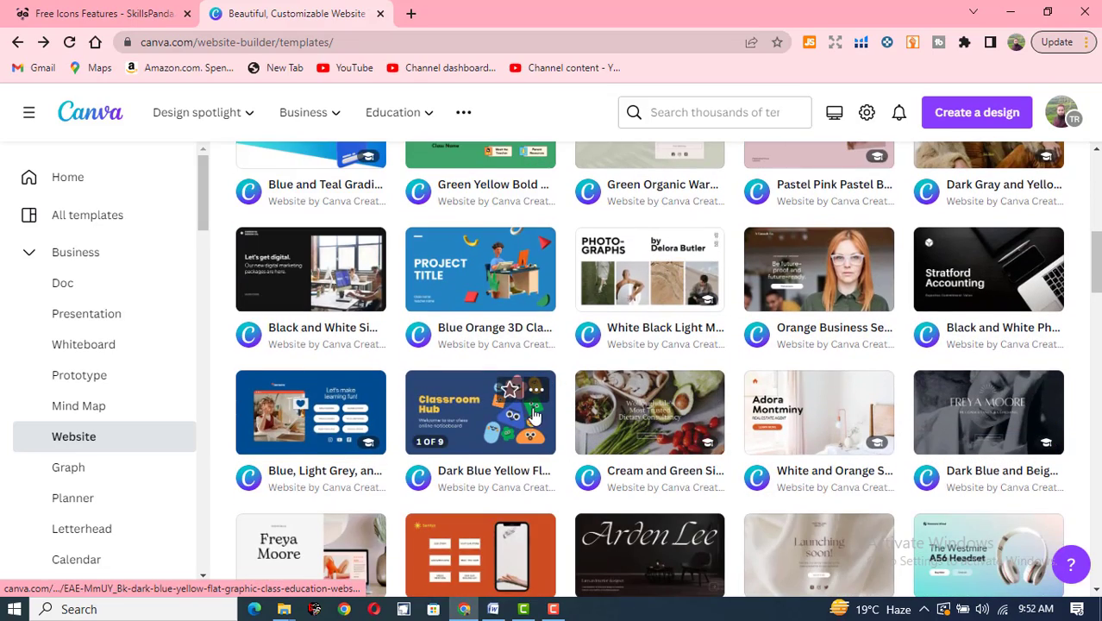
scroll(541, 446, down, 3)
scroll(543, 447, up, 2)
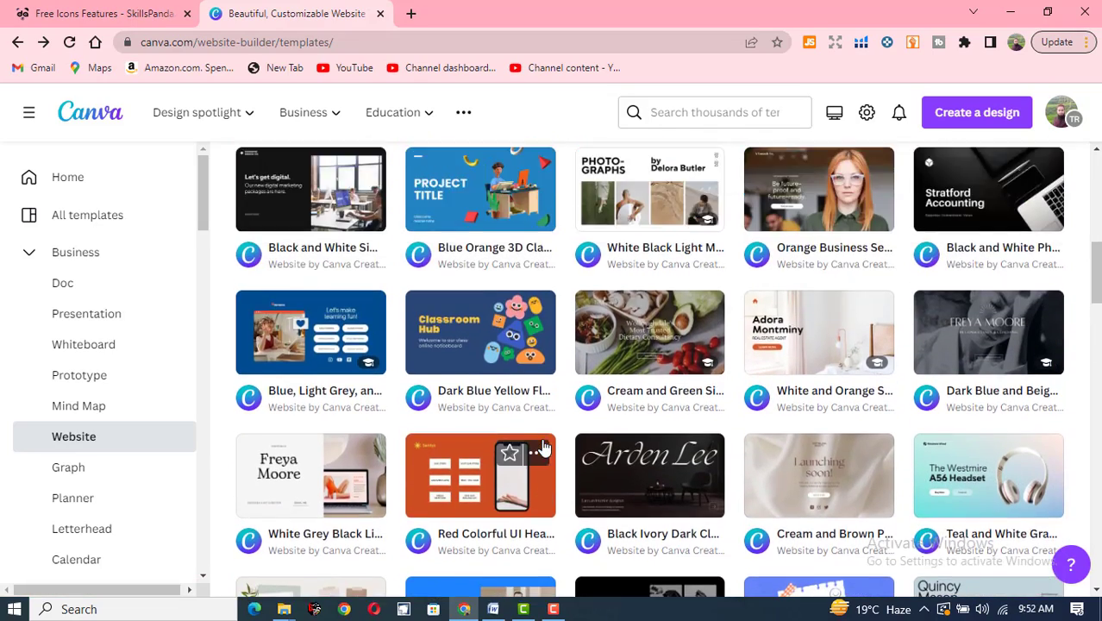
scroll(556, 446, down, 3)
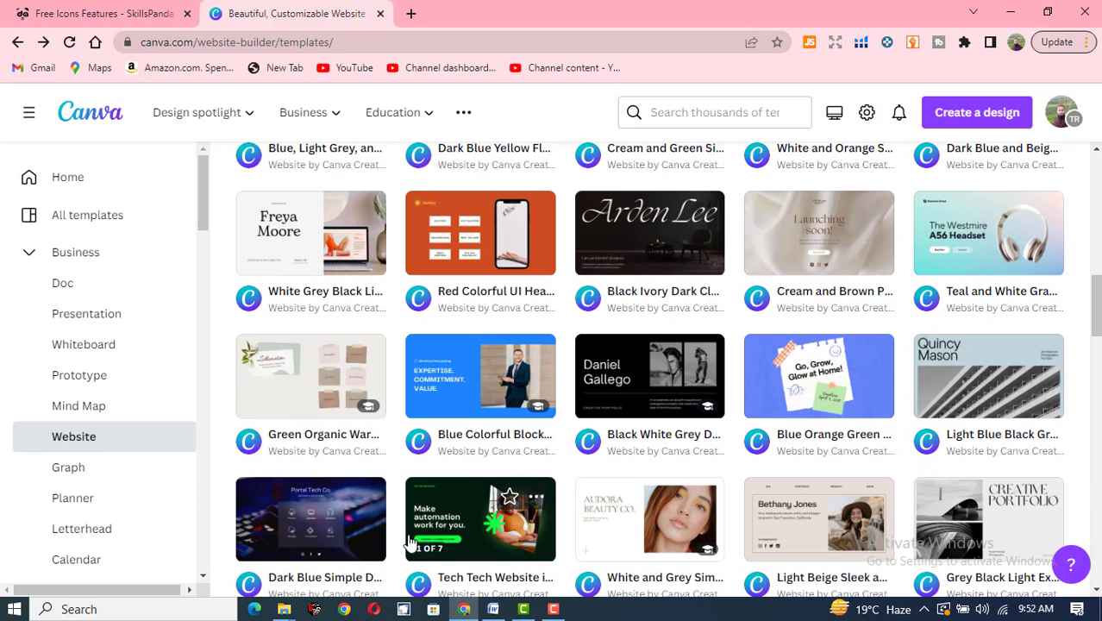
scroll(517, 509, down, 5)
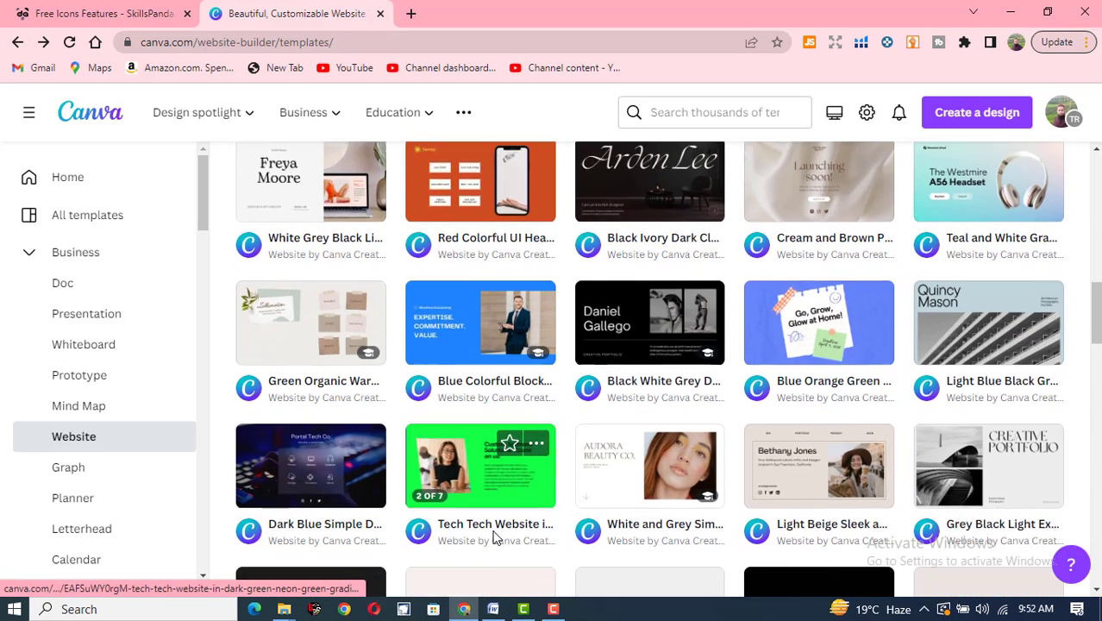
scroll(548, 483, up, 10)
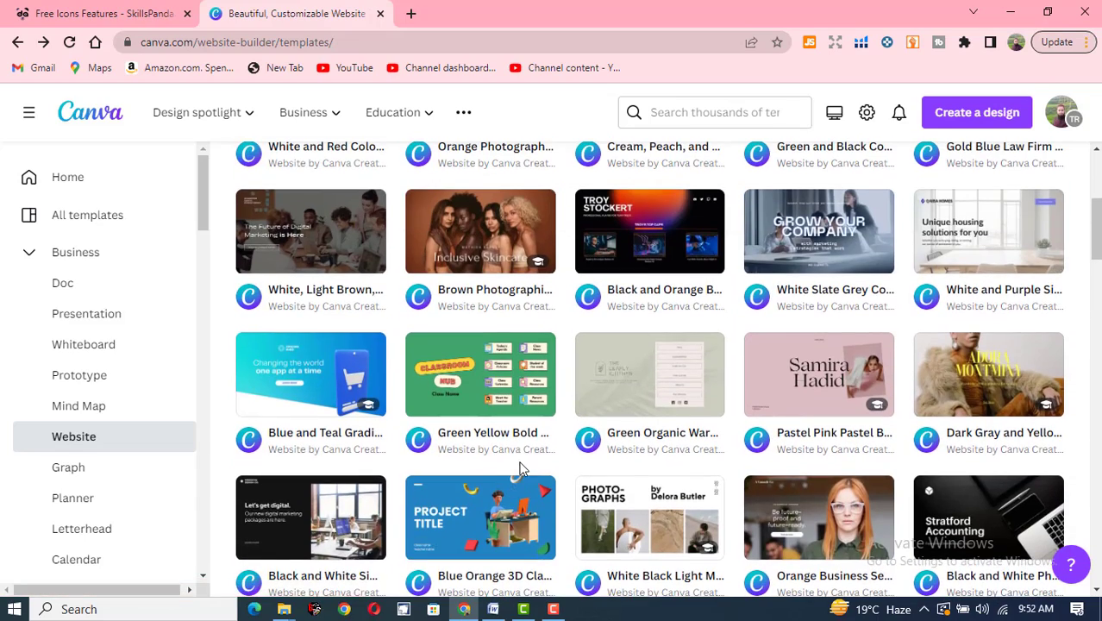
scroll(521, 457, up, 3)
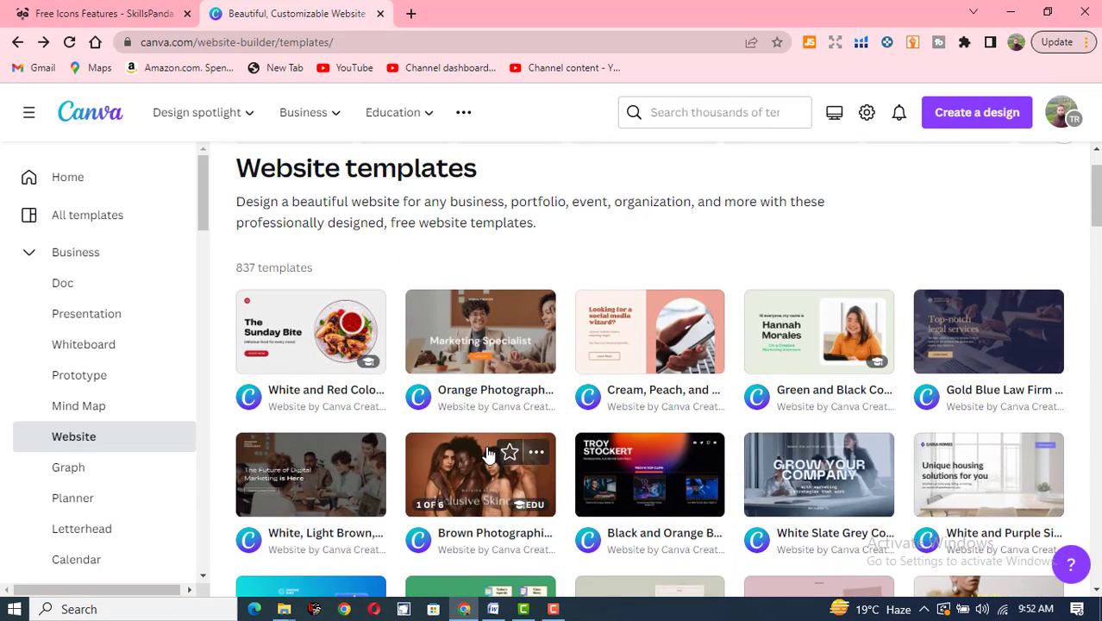
scroll(480, 424, down, 3)
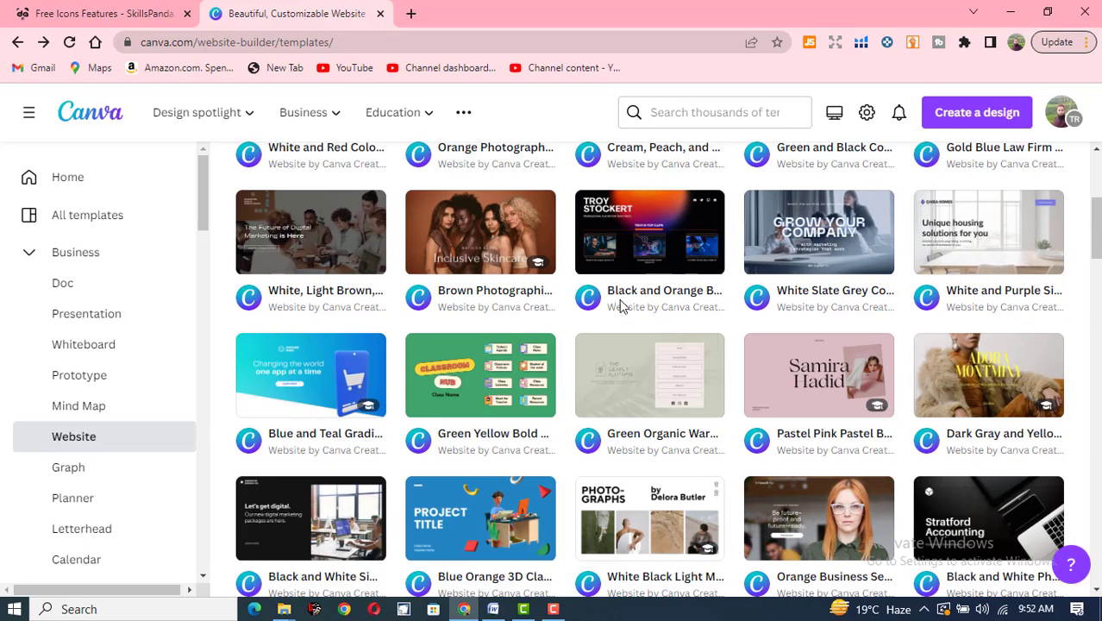
scroll(594, 362, down, 2)
scroll(574, 397, down, 2)
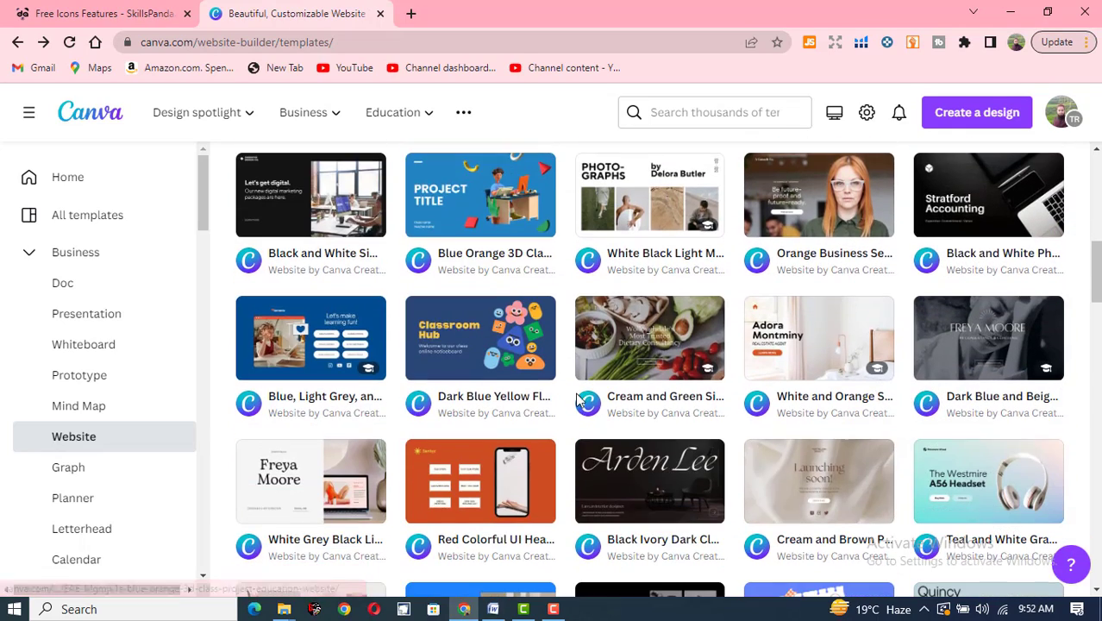
scroll(579, 399, down, 4)
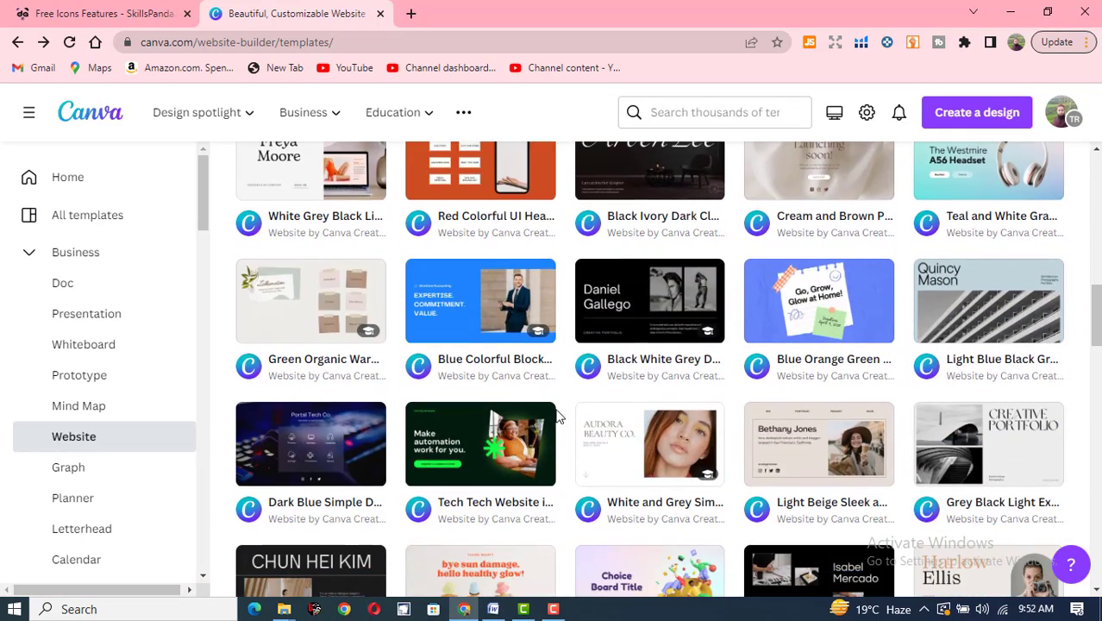
scroll(482, 439, down, 1)
click(383, 379)
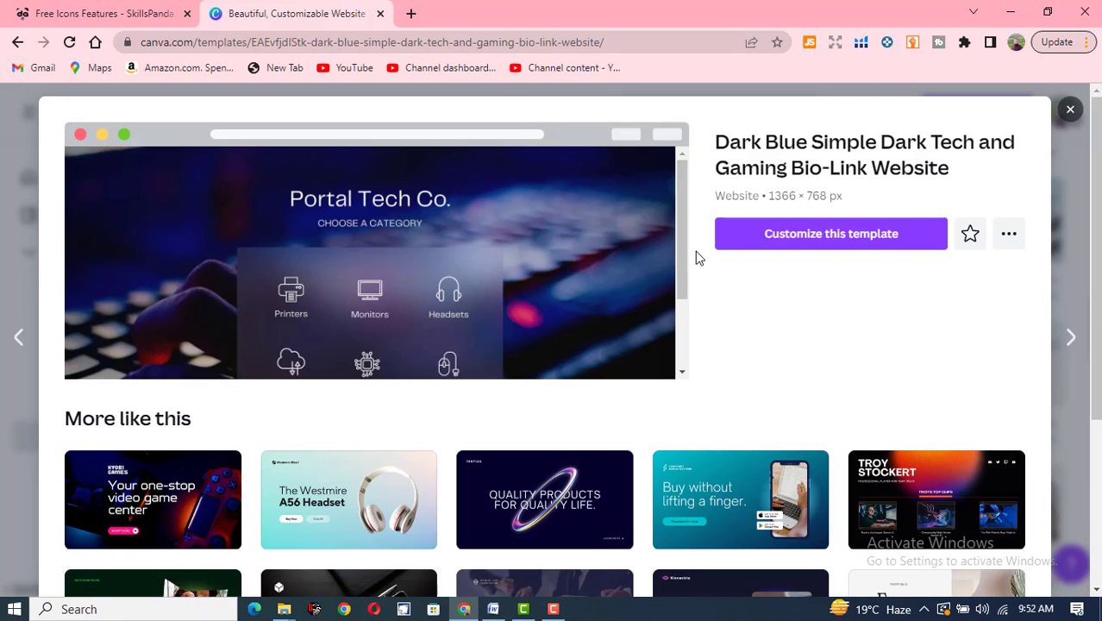
click(790, 238)
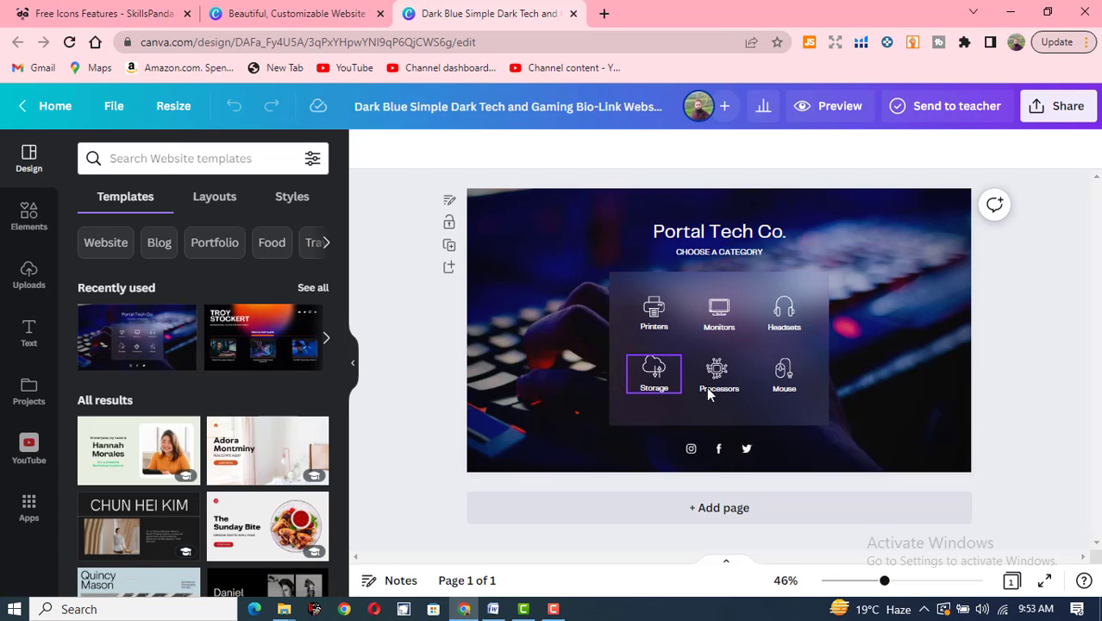
Select the keyboard background image of the Portal Tech Co. design.
click(849, 289)
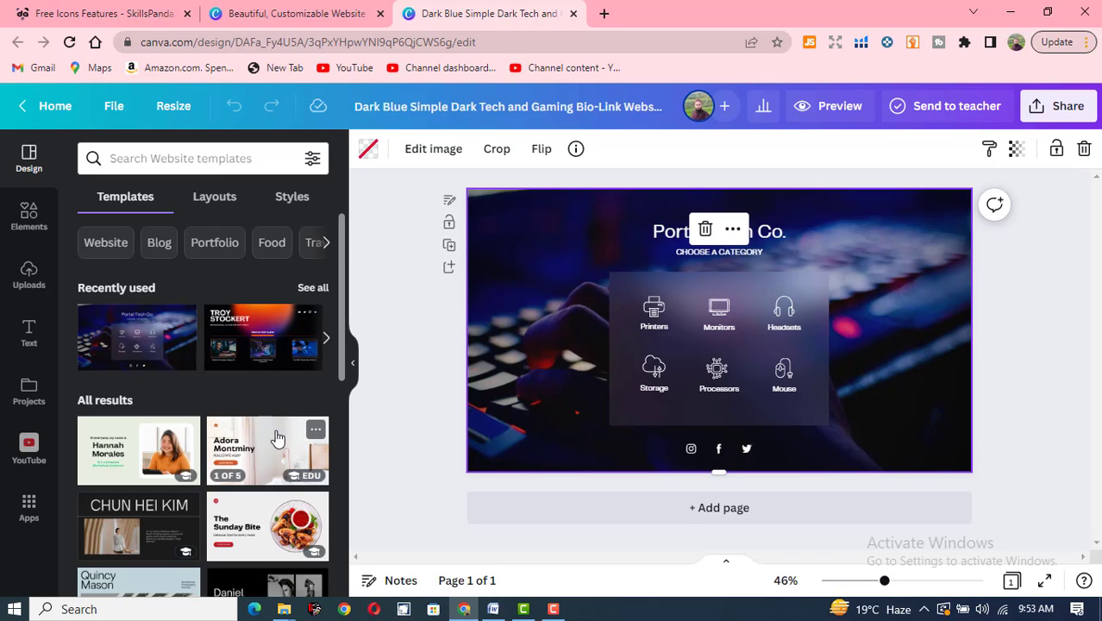
scroll(259, 446, down, 3)
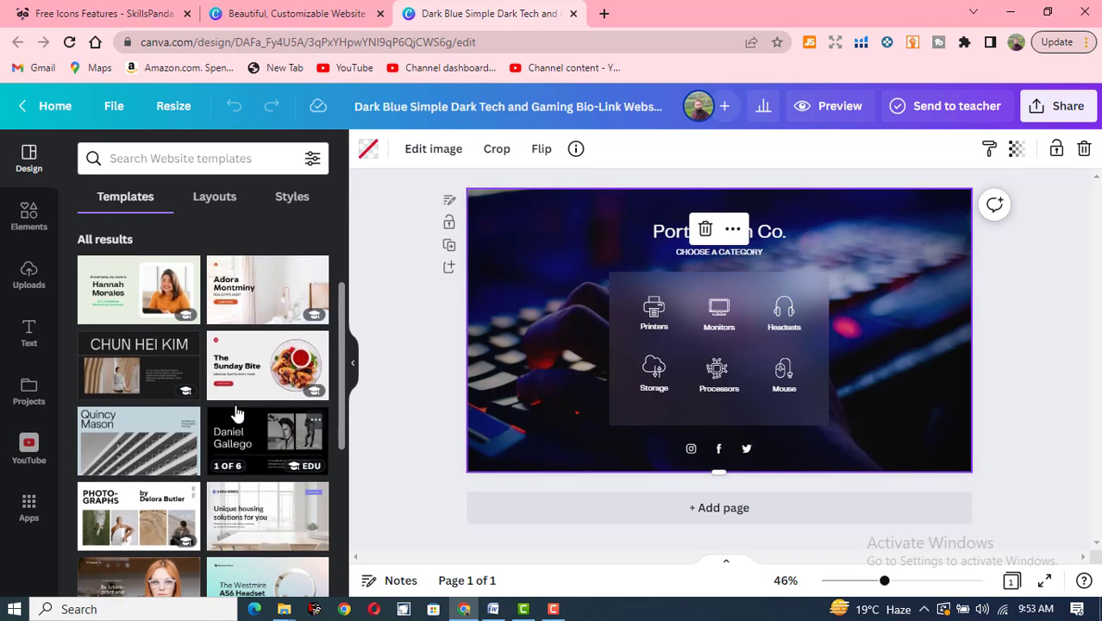
scroll(254, 444, up, 3)
Inspect the Monitors, Printers, Storage, Processors, Mouse elements and heading, then return to the gallery.
click(725, 324)
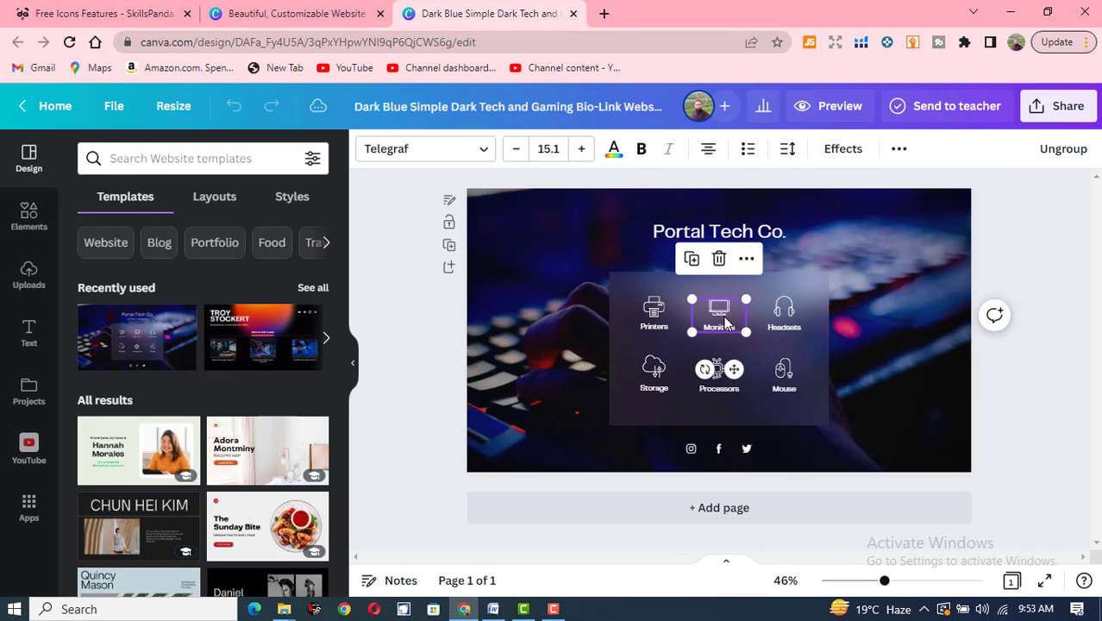
click(657, 321)
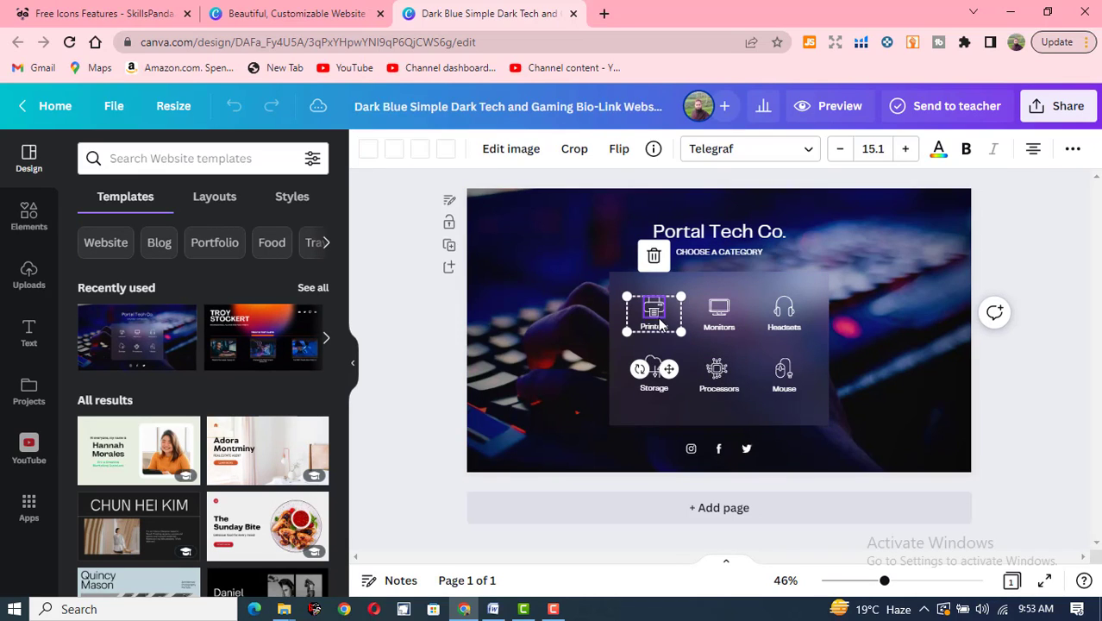
click(651, 387)
click(721, 376)
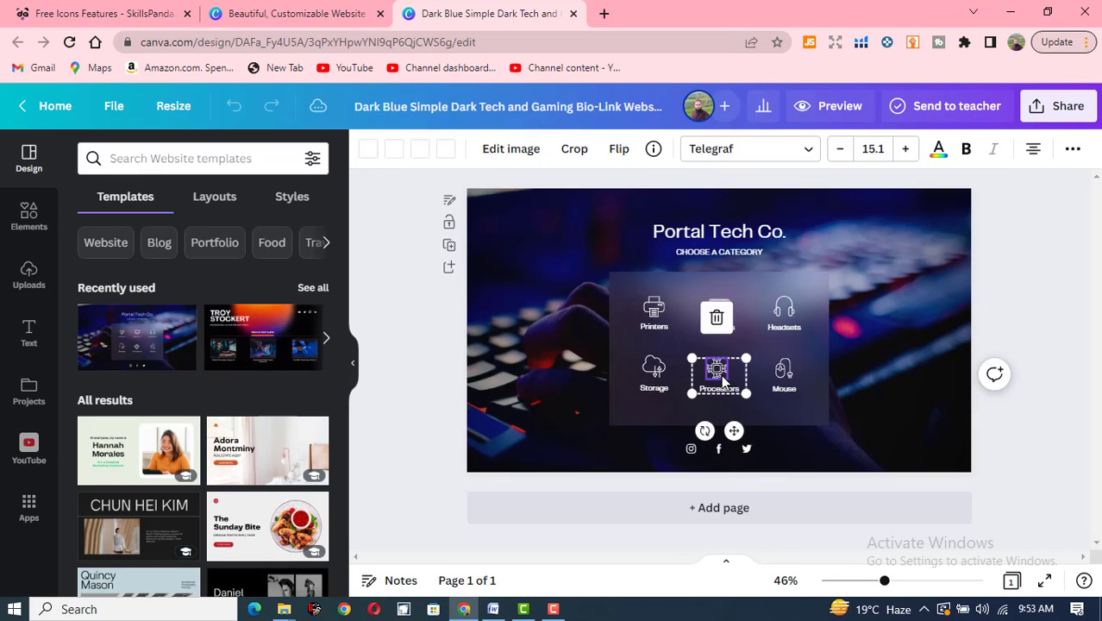
click(791, 386)
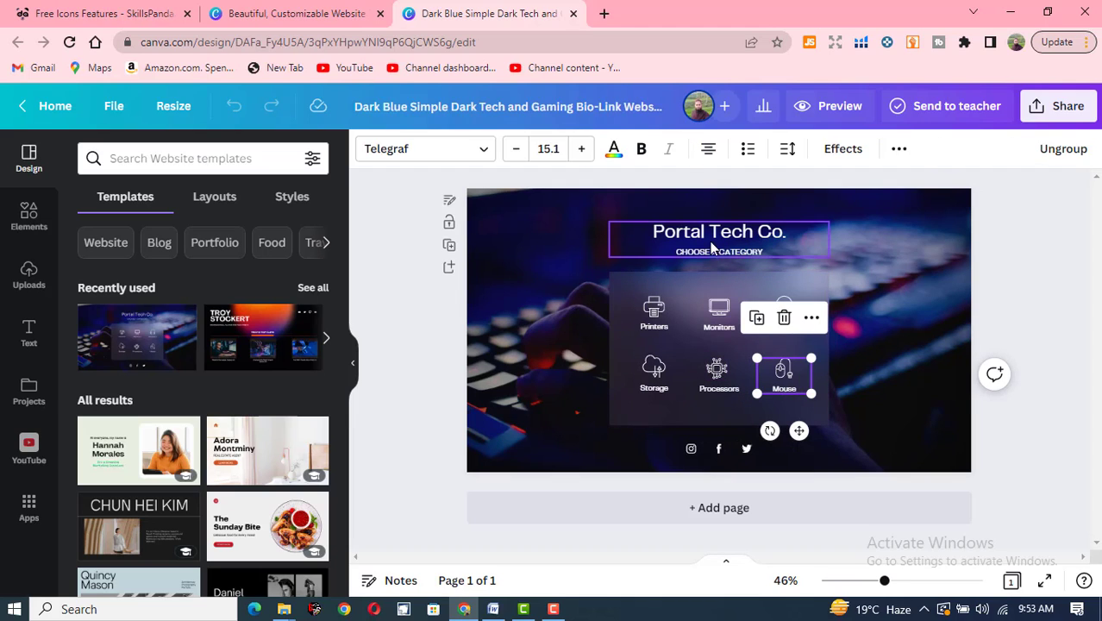
click(751, 252)
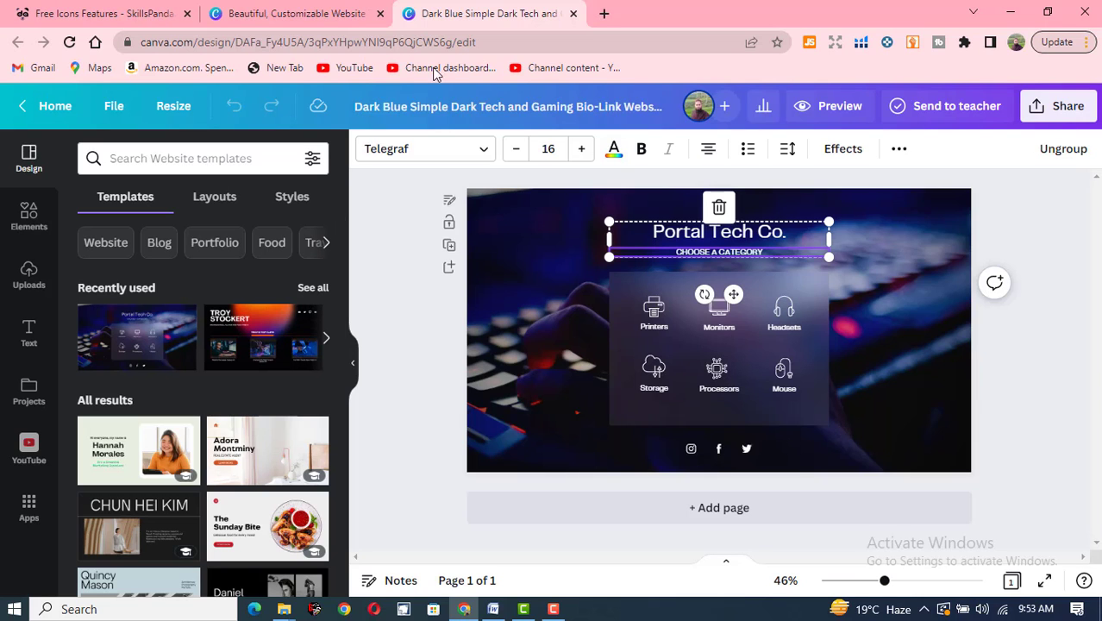
click(299, 13)
Start customizing the Classroom Hub (Dark Blue Yellow Flat Graphic Class Education) website template.
click(1068, 109)
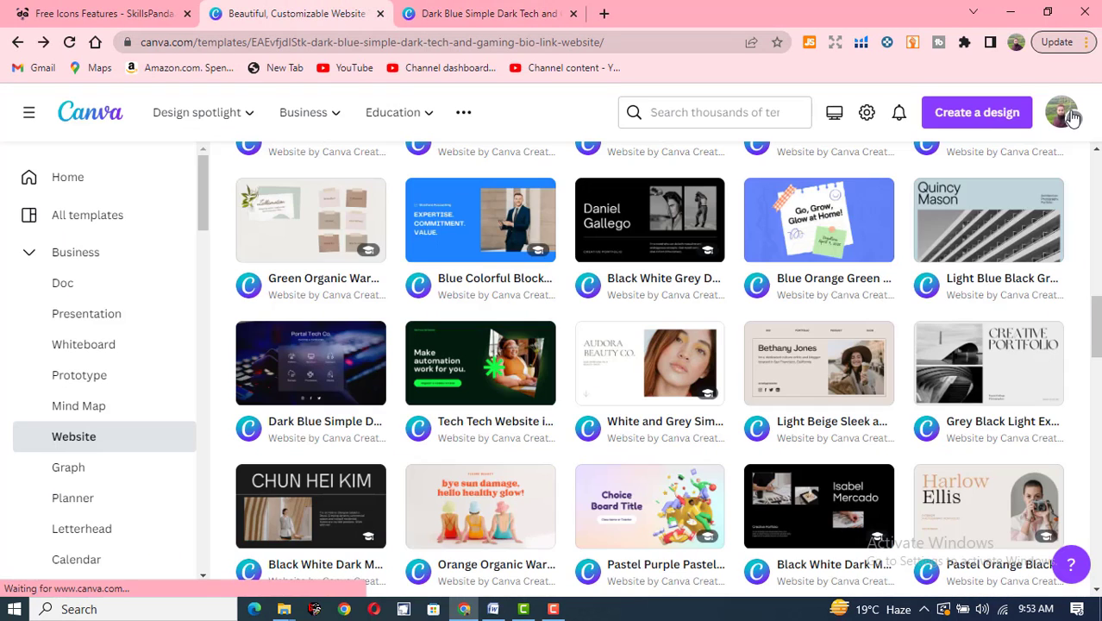
scroll(655, 396, down, 1)
scroll(565, 423, up, 4)
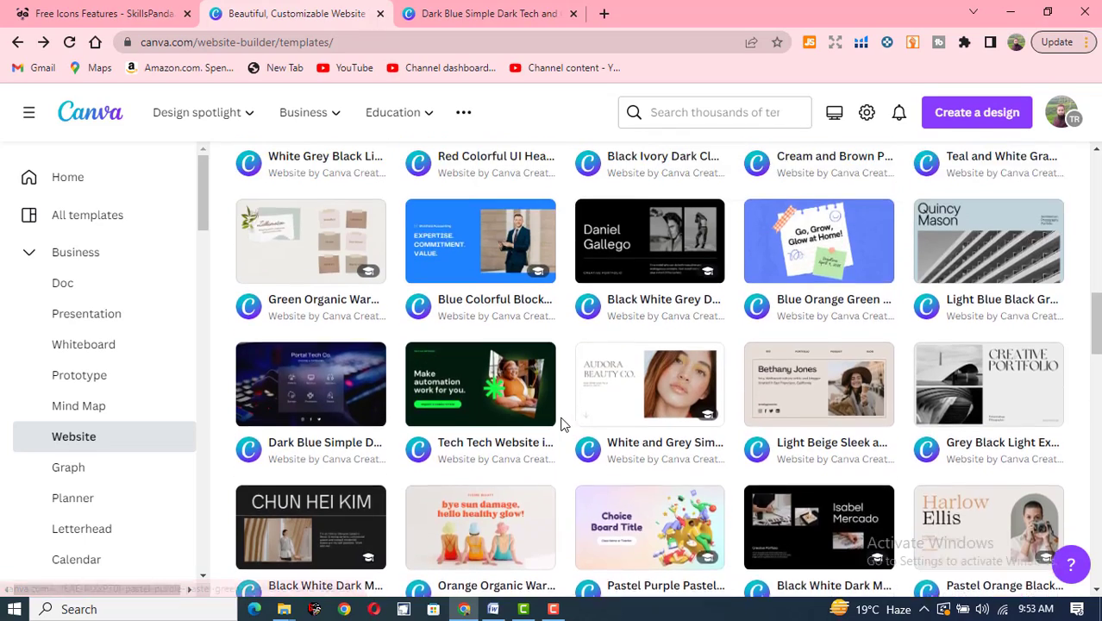
scroll(526, 391, up, 3)
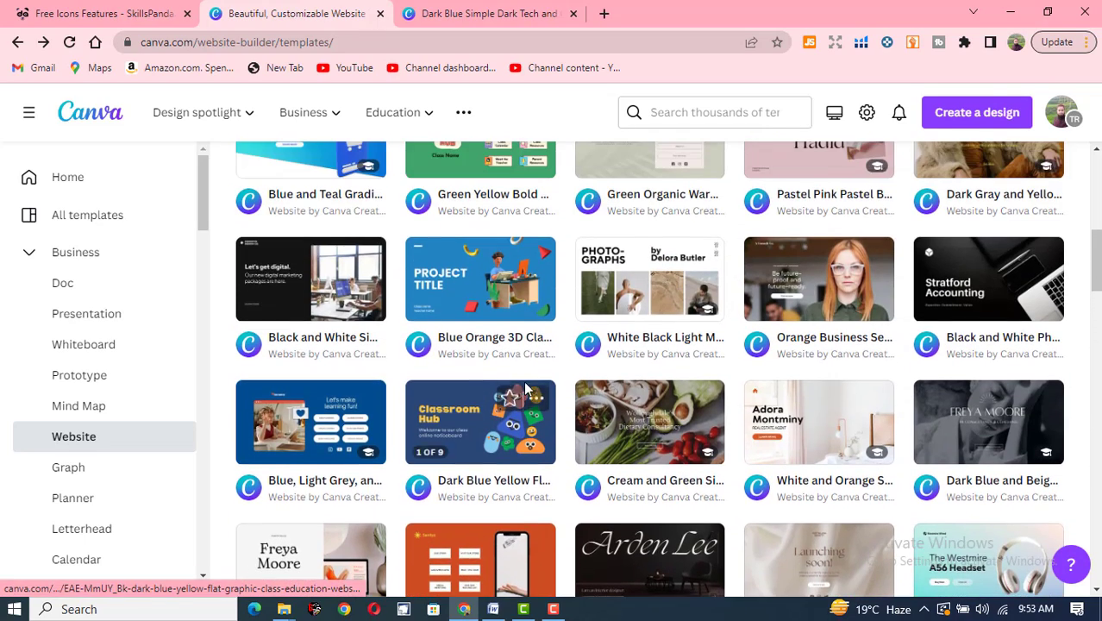
click(457, 430)
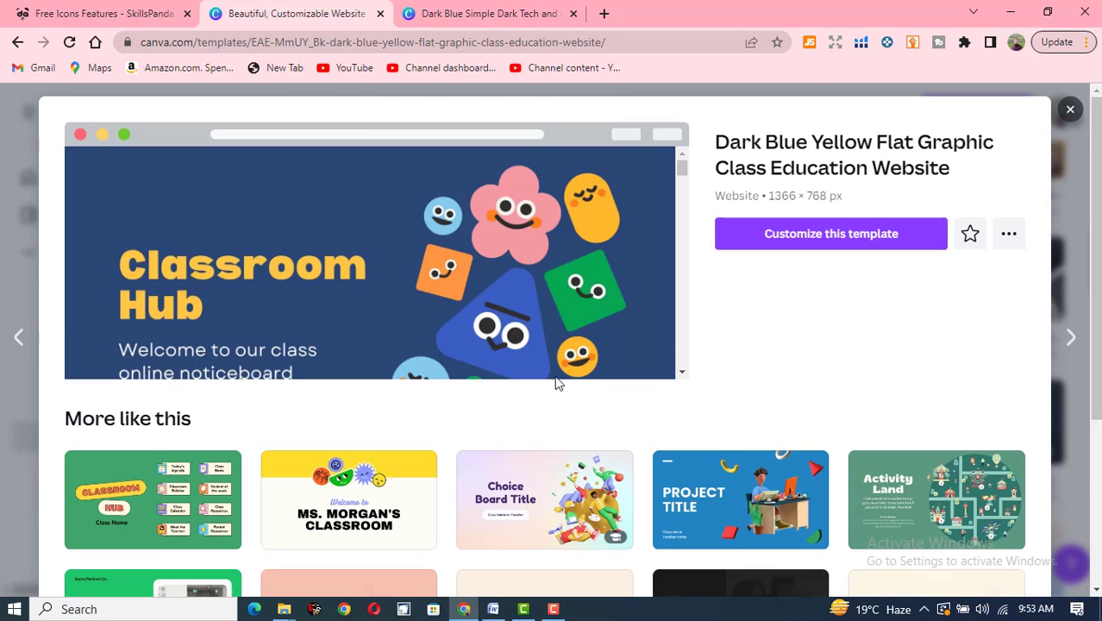
click(819, 238)
click(743, 21)
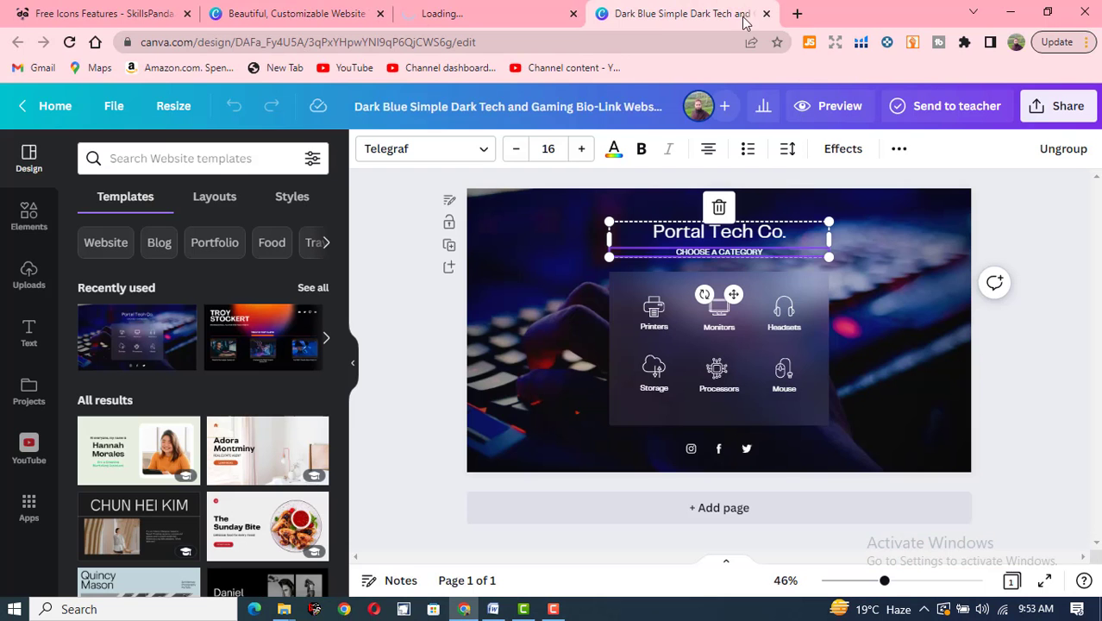
click(765, 14)
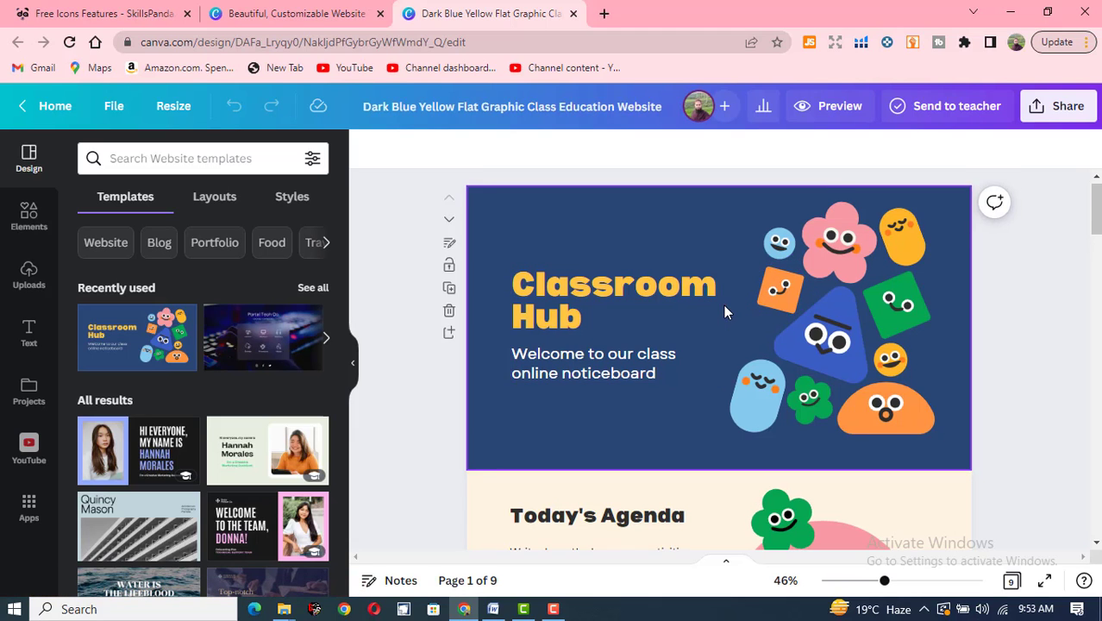
scroll(728, 312, down, 3)
scroll(731, 312, down, 3)
scroll(732, 312, up, 6)
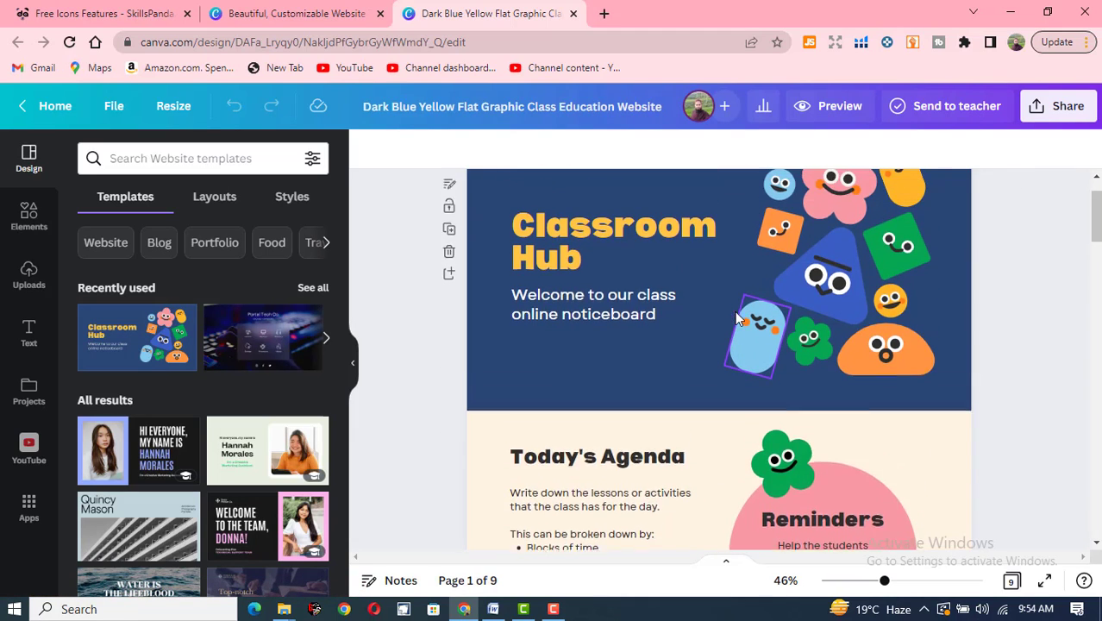
scroll(736, 315, down, 15)
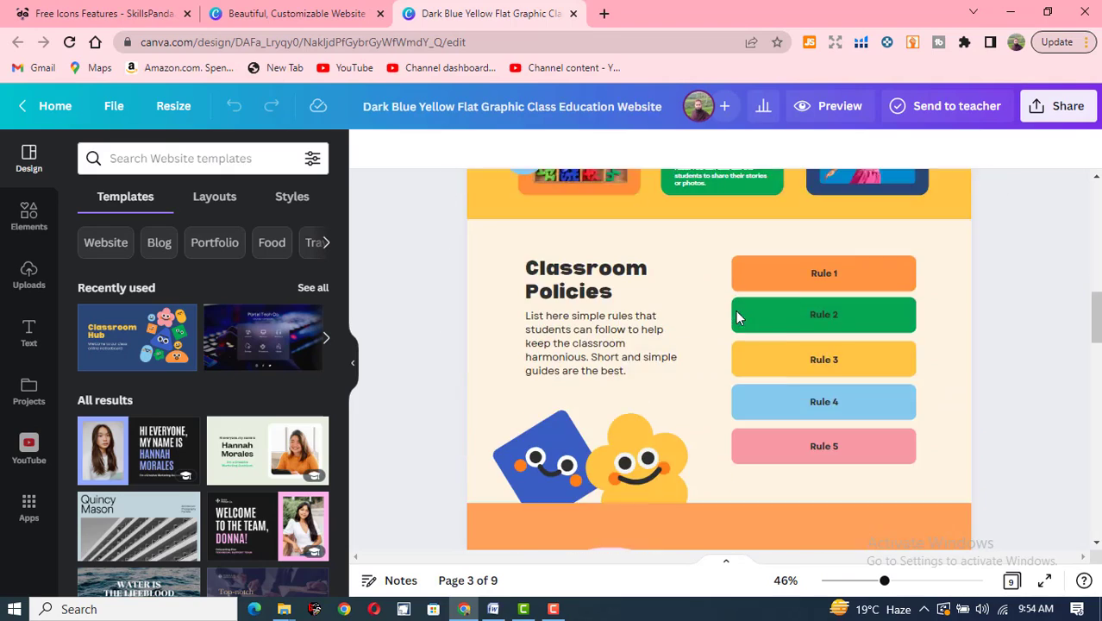
scroll(735, 315, down, 15)
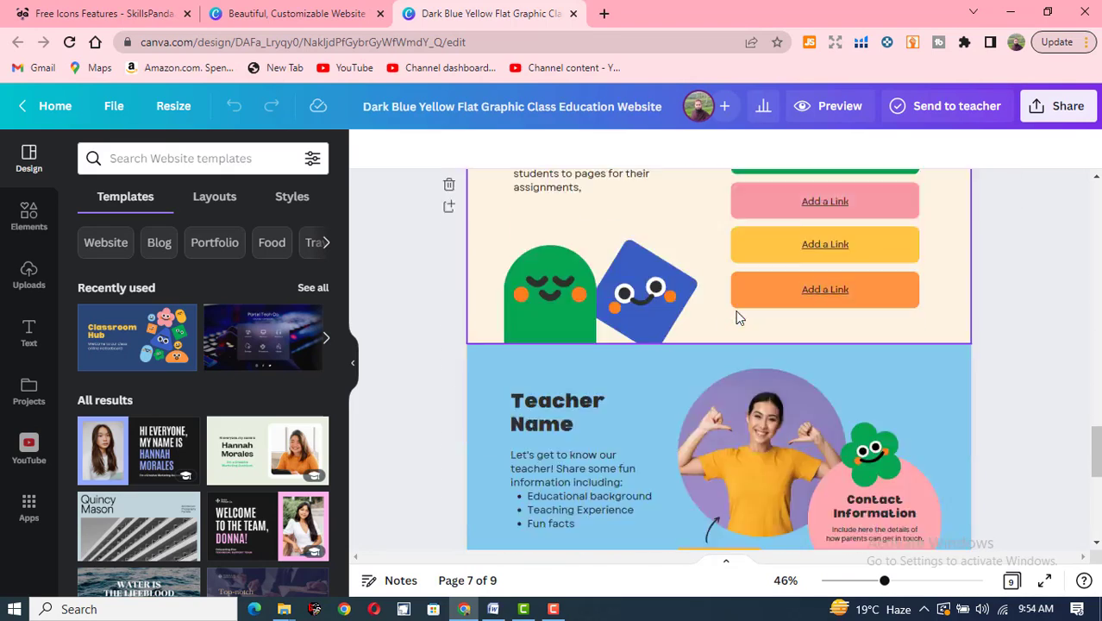
scroll(737, 314, down, 3)
scroll(738, 314, up, 20)
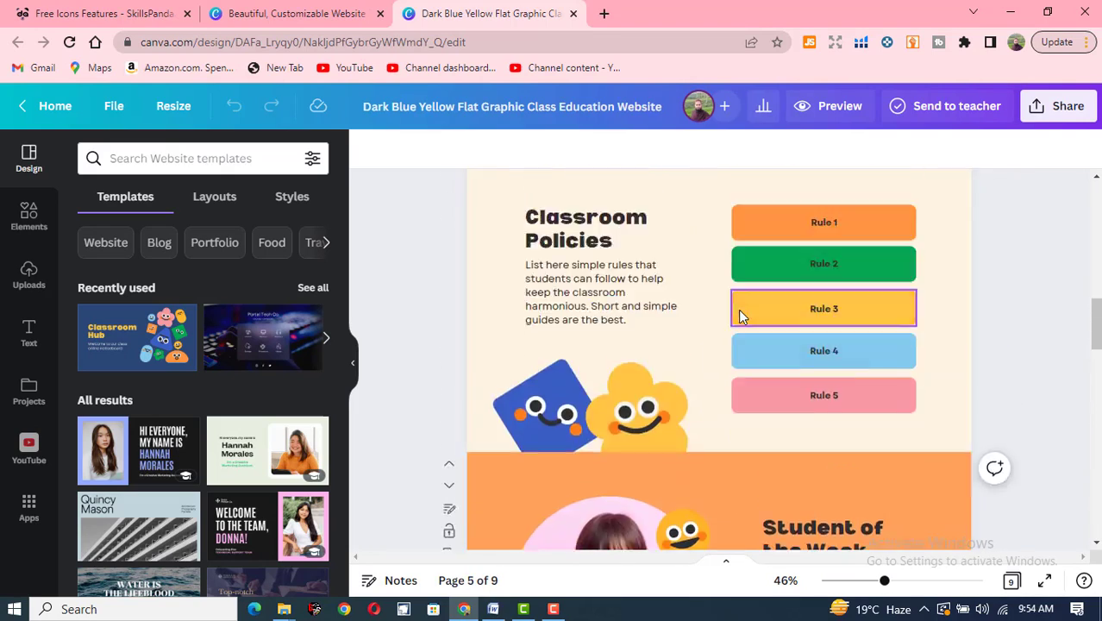
scroll(738, 317, up, 2)
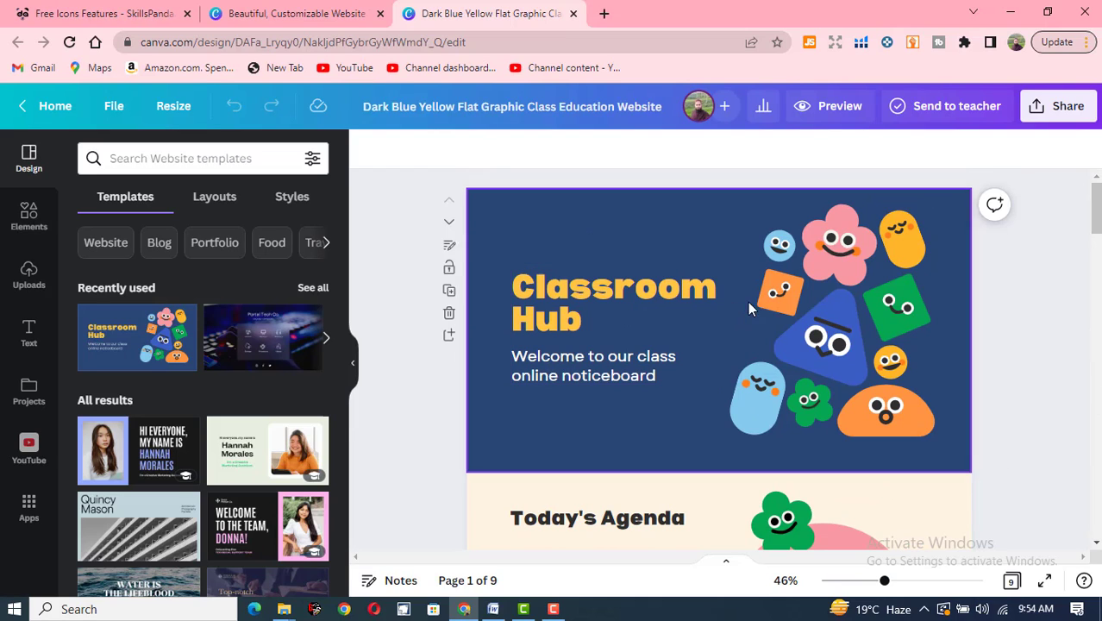
scroll(670, 303, down, 3)
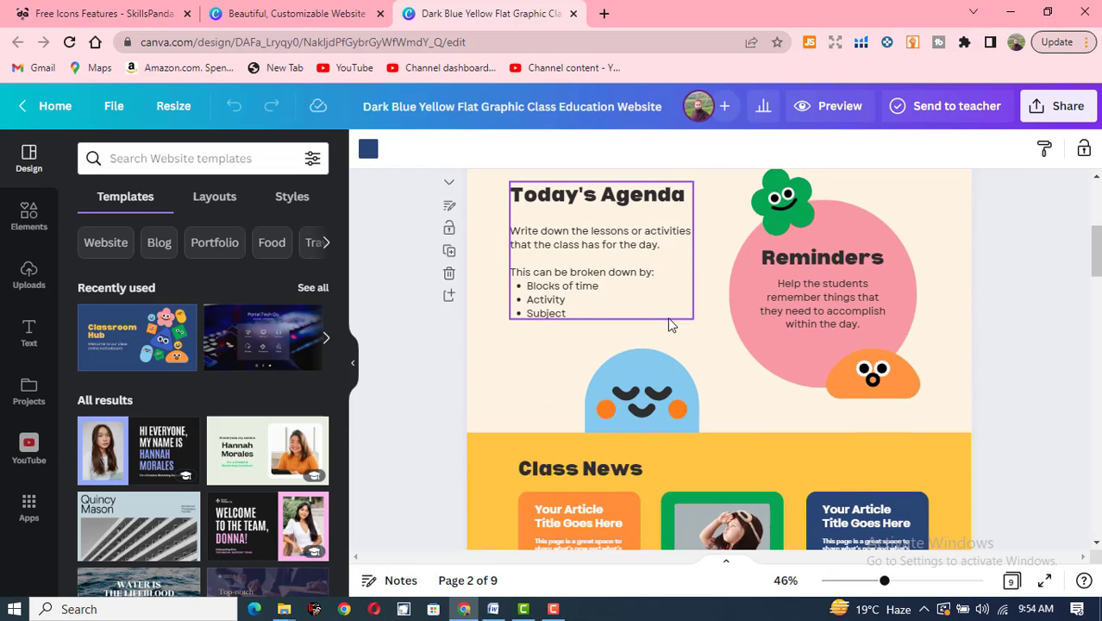
click(773, 280)
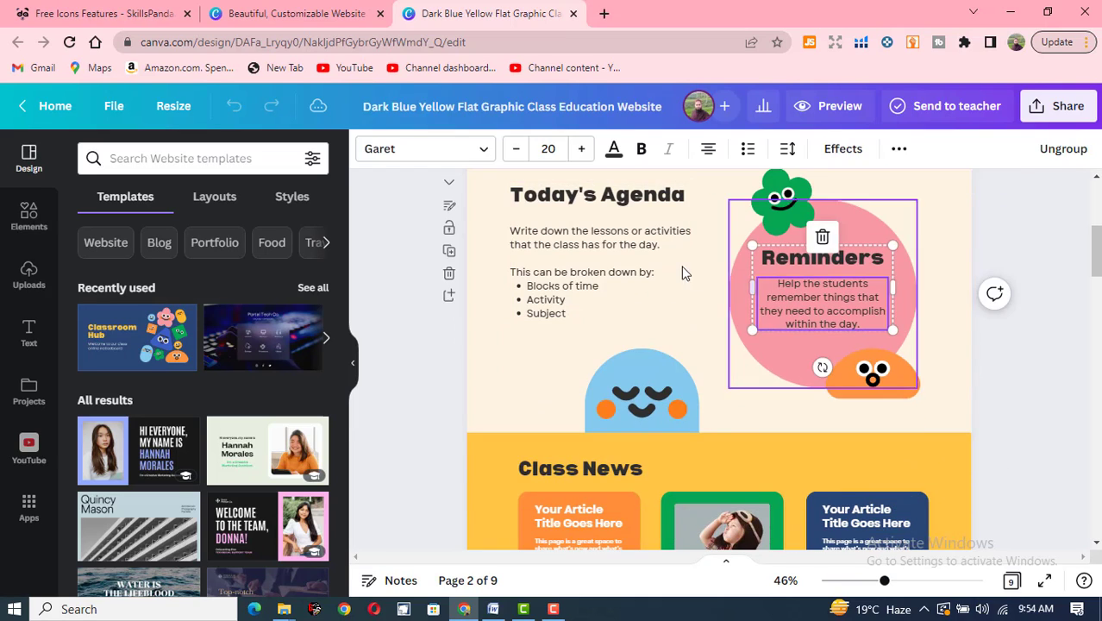
click(580, 244)
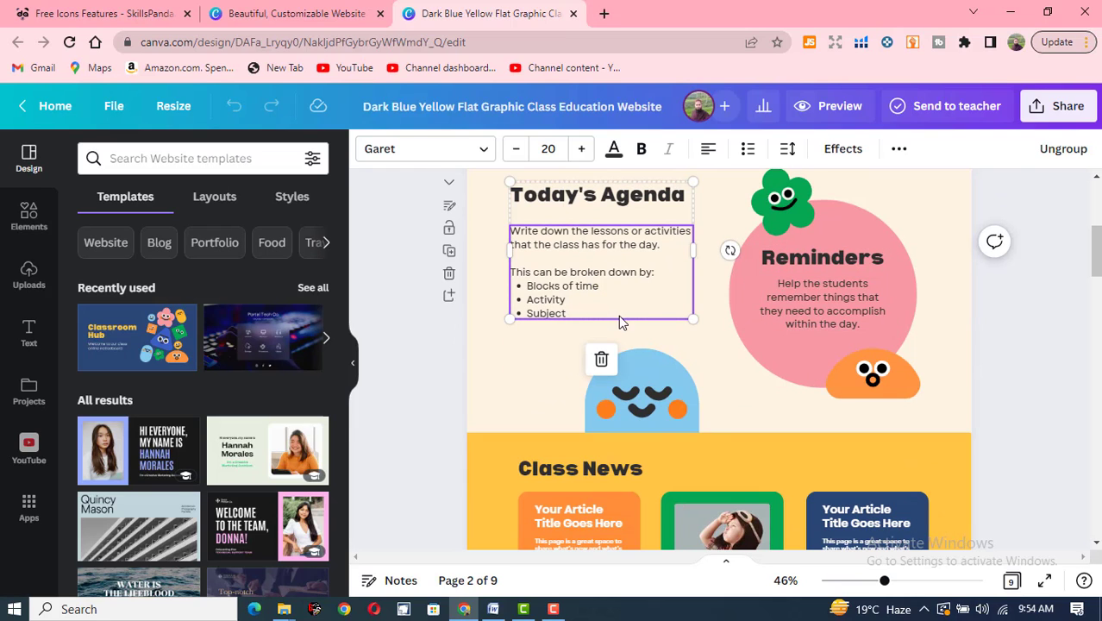
scroll(626, 324, down, 5)
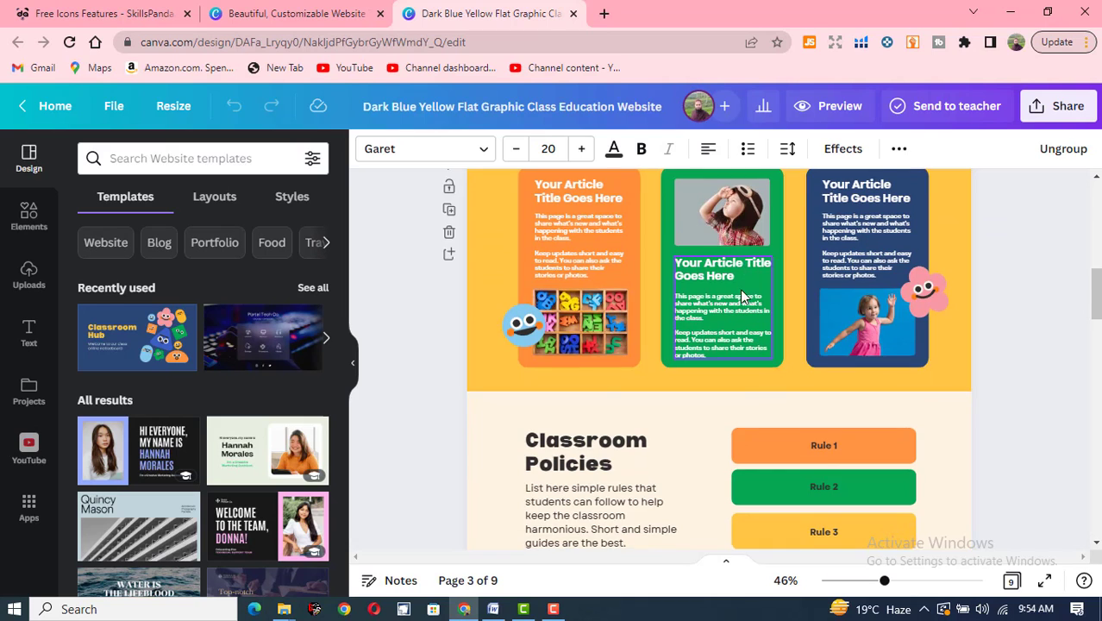
scroll(632, 310, down, 3)
scroll(632, 310, down, 8)
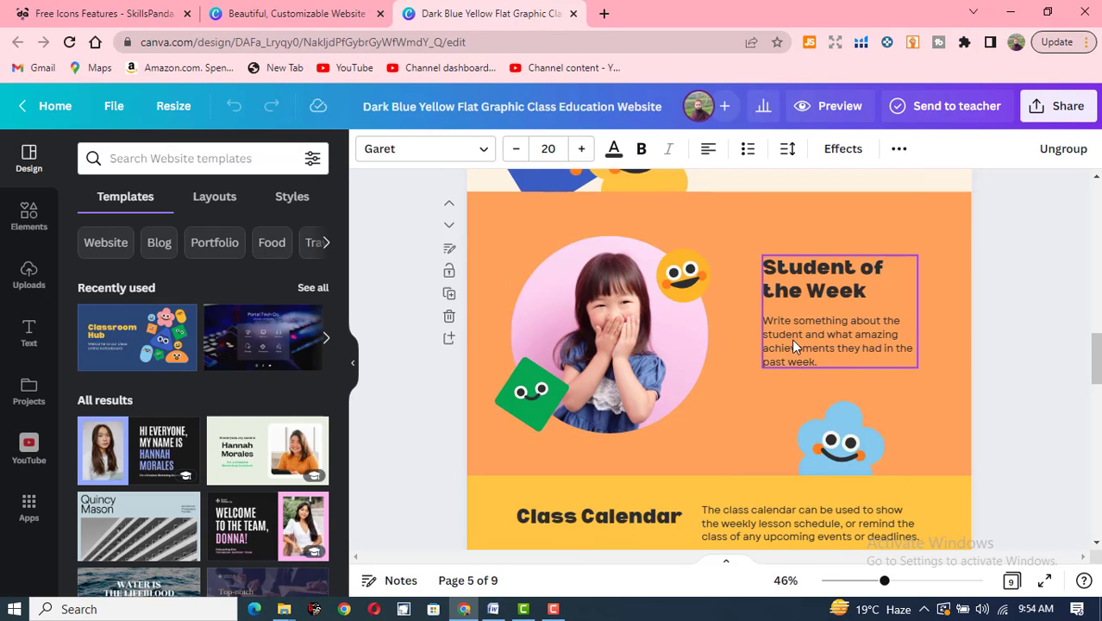
scroll(714, 375, down, 3)
scroll(681, 362, up, 2)
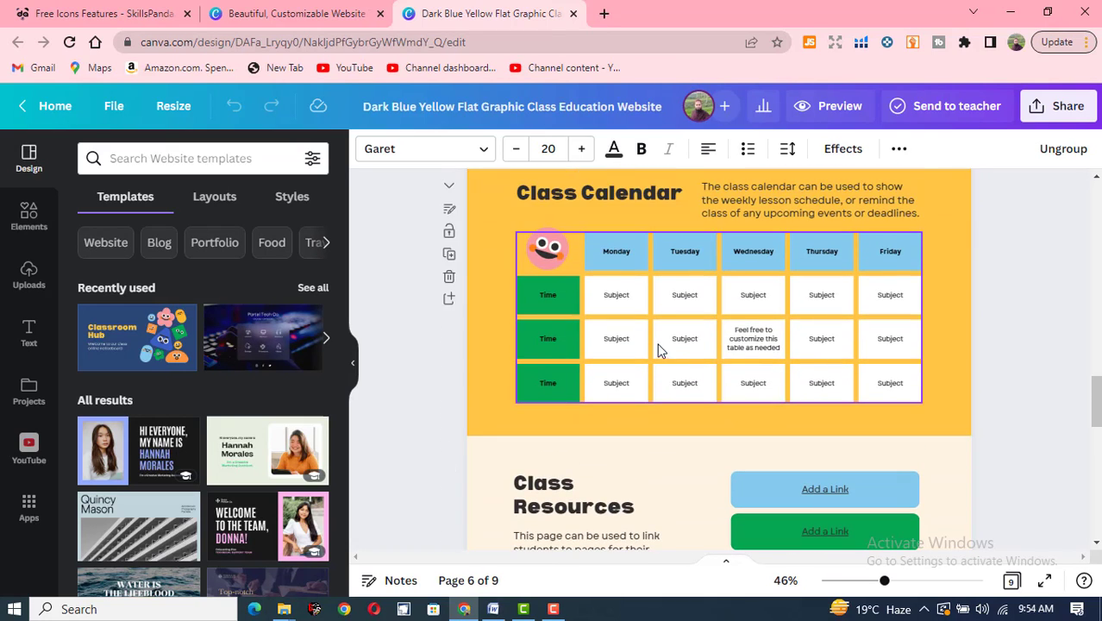
scroll(654, 340, up, 3)
scroll(655, 340, down, 8)
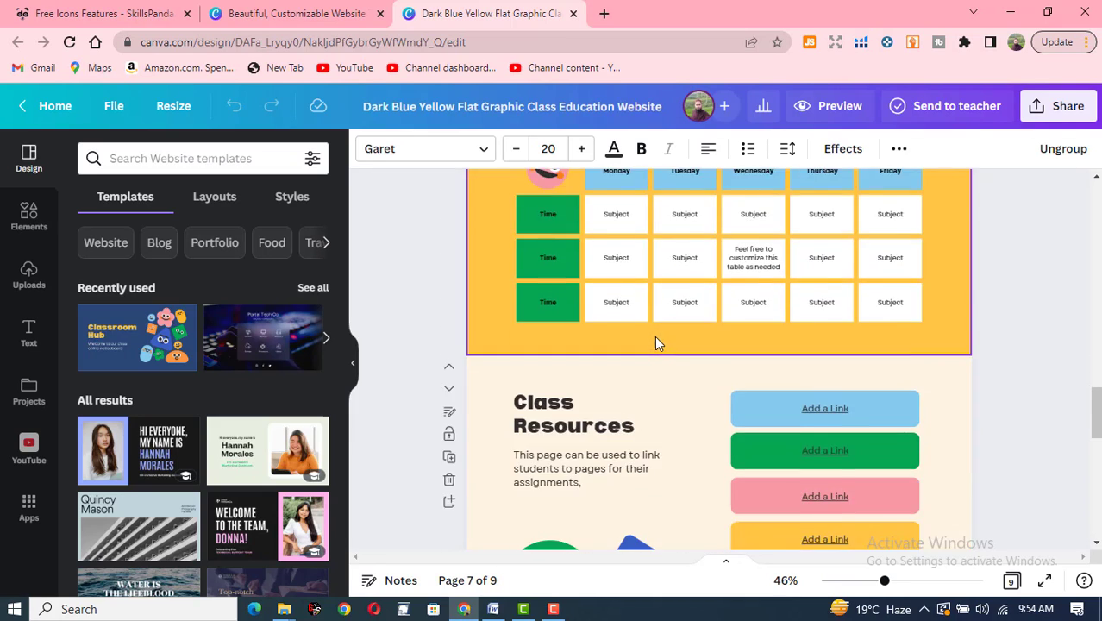
scroll(658, 338, down, 5)
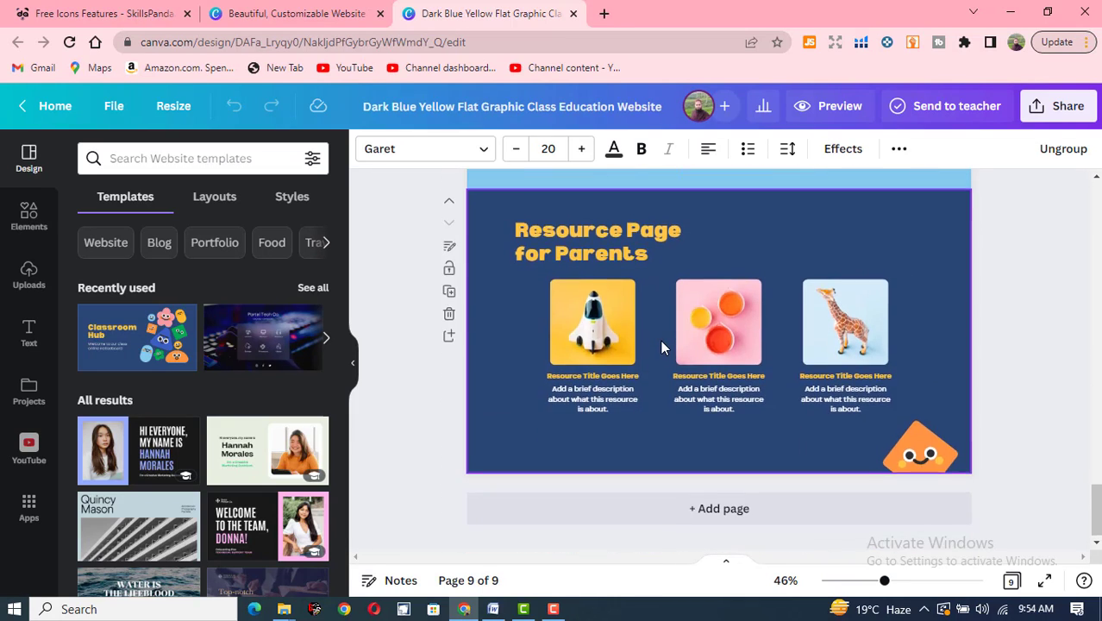
scroll(660, 340, up, 6)
scroll(661, 341, up, 10)
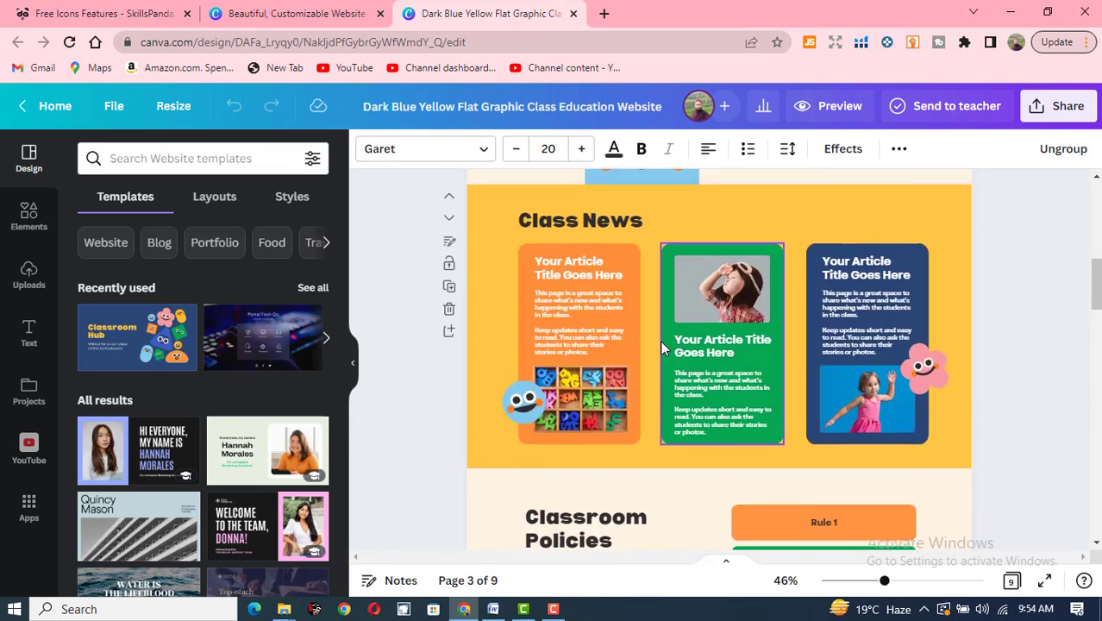
scroll(551, 353, up, 2)
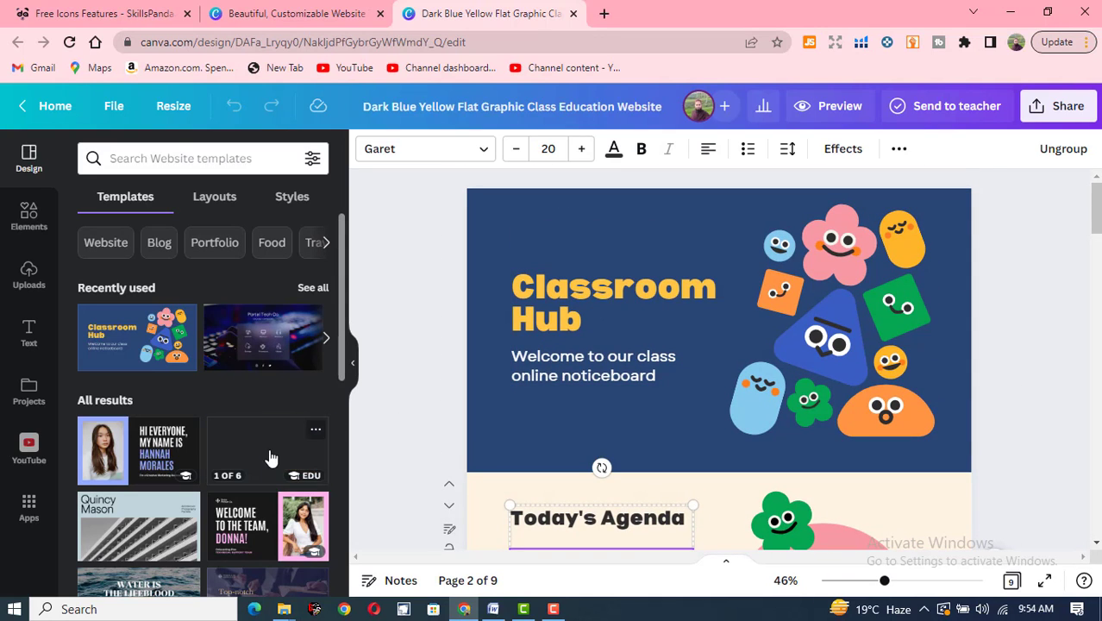
scroll(262, 476, down, 1)
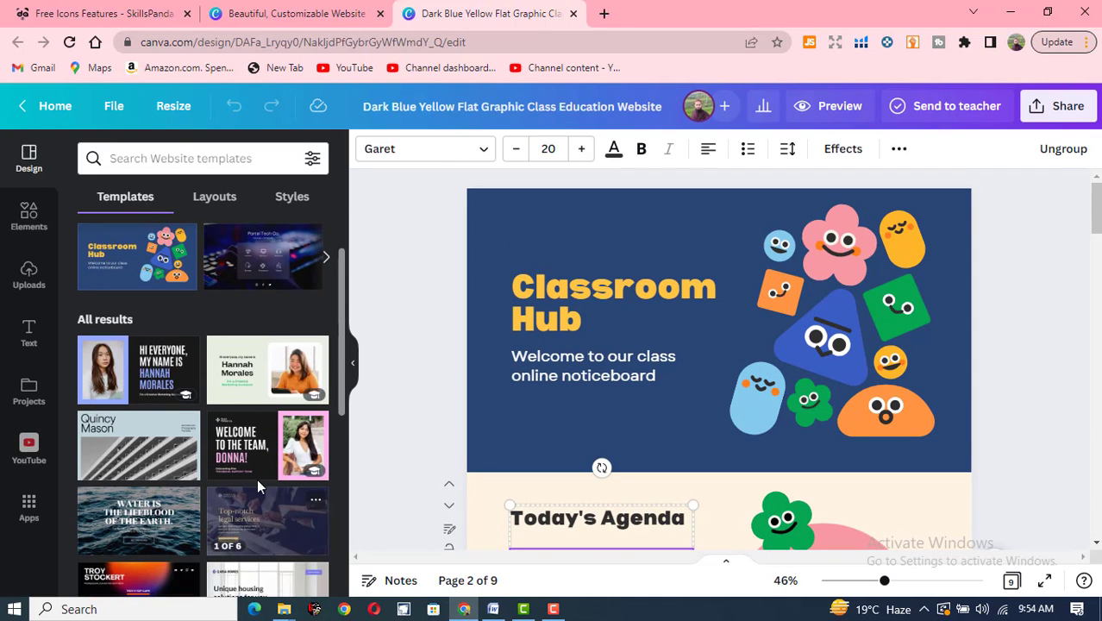
Preview the pink onboarding template's pages, then close the classroom design and preview.
click(262, 454)
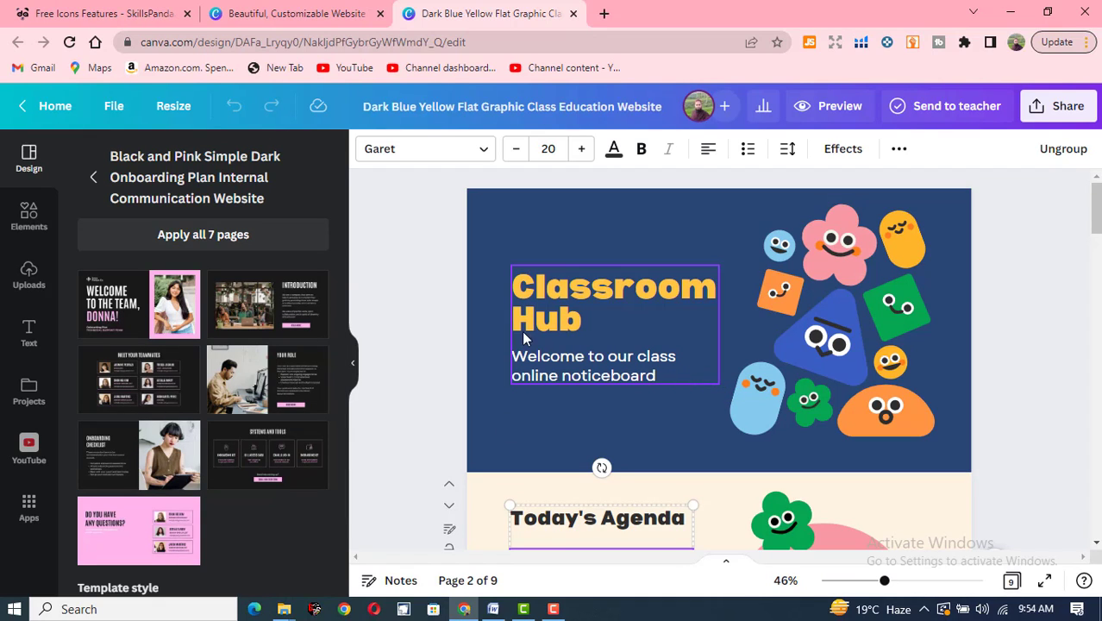
click(573, 13)
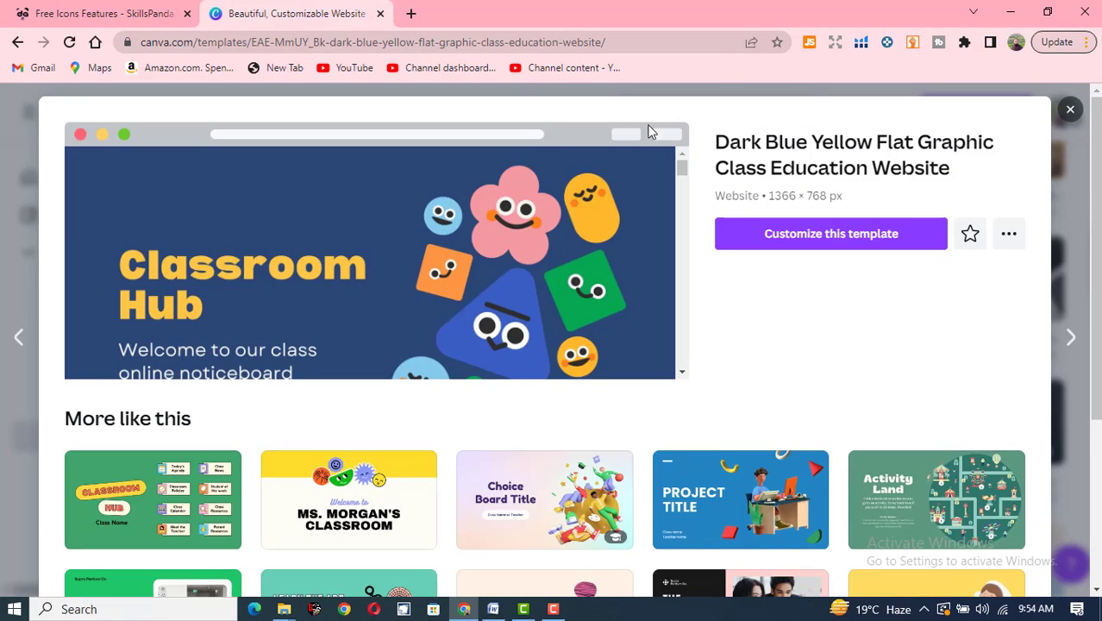
click(1071, 113)
View the Red Colorful UI template, then preview the Blue Purple Professional Gradient Business Website.
scroll(518, 418, down, 3)
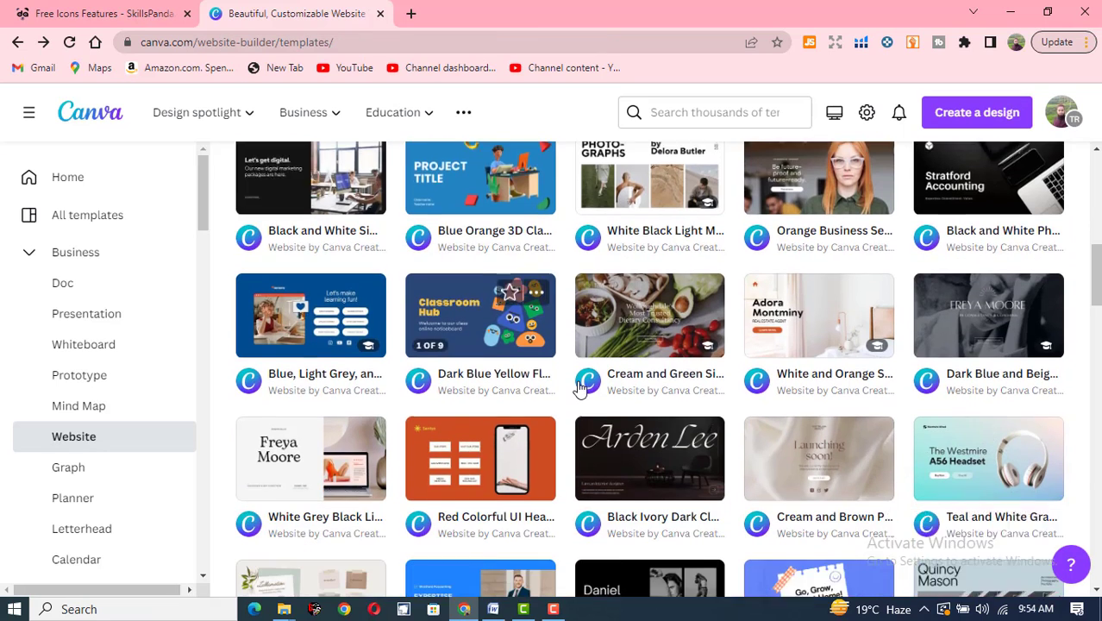
scroll(496, 422, down, 1)
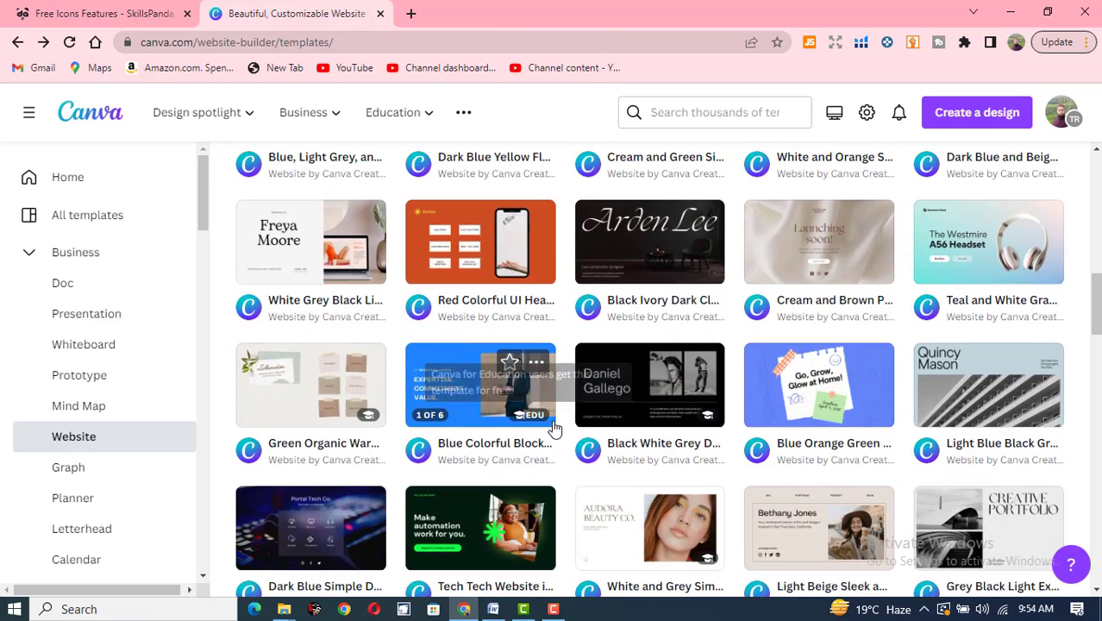
click(468, 232)
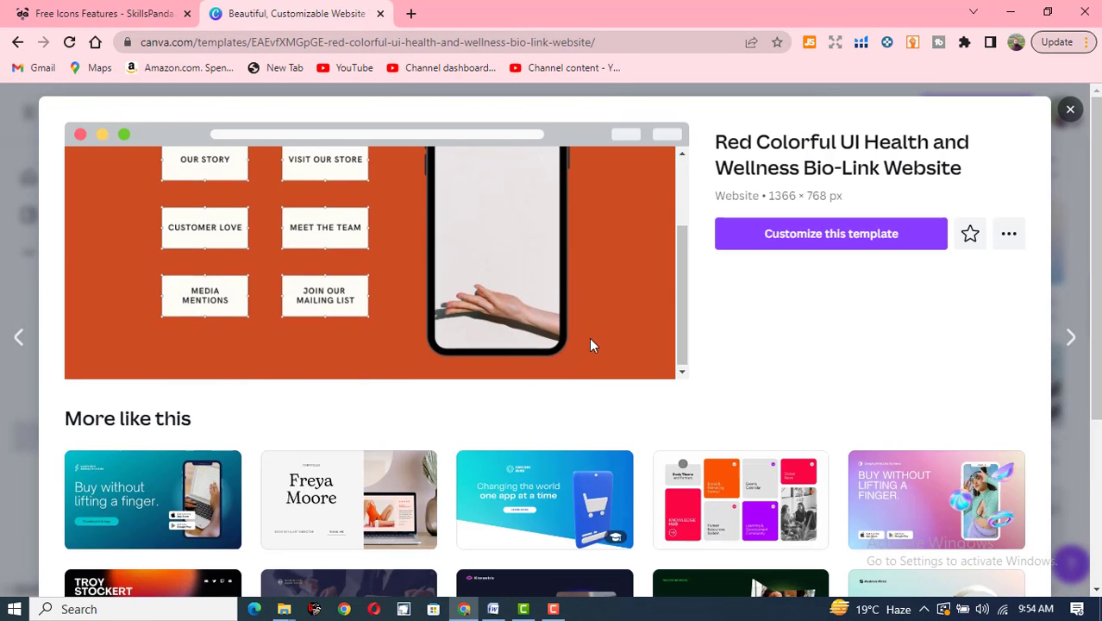
scroll(582, 455, down, 3)
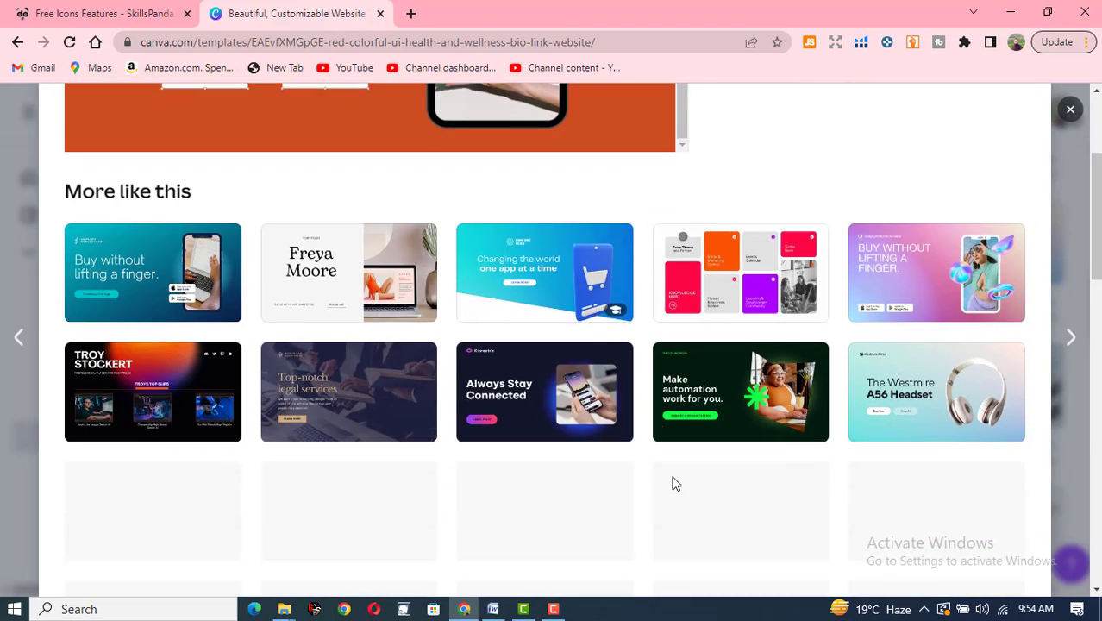
scroll(551, 421, down, 2)
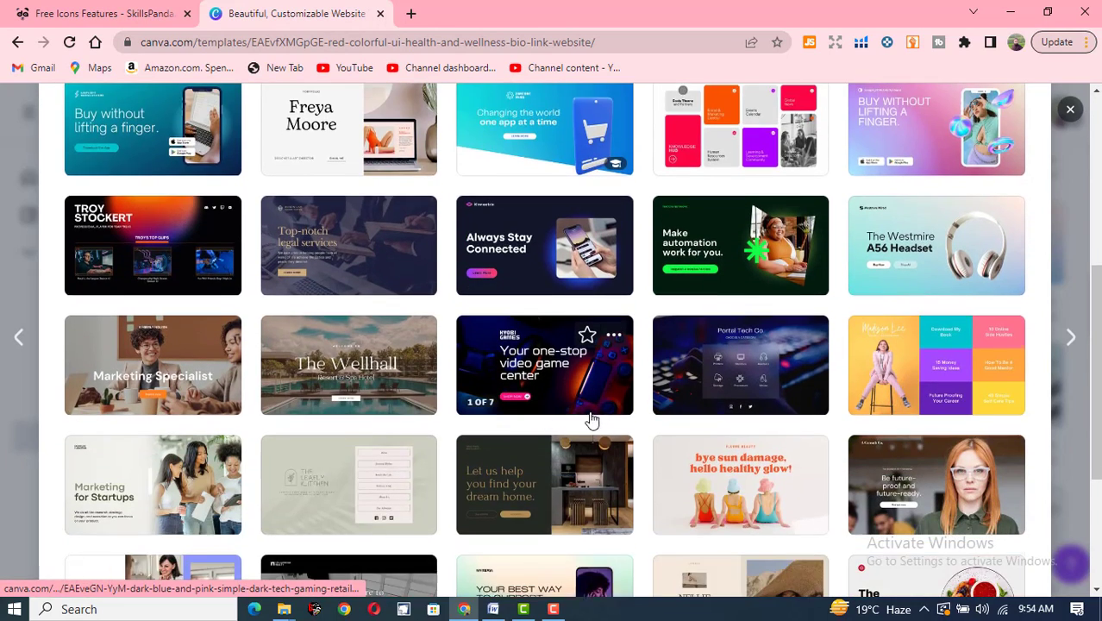
scroll(589, 417, down, 2)
scroll(576, 412, down, 1)
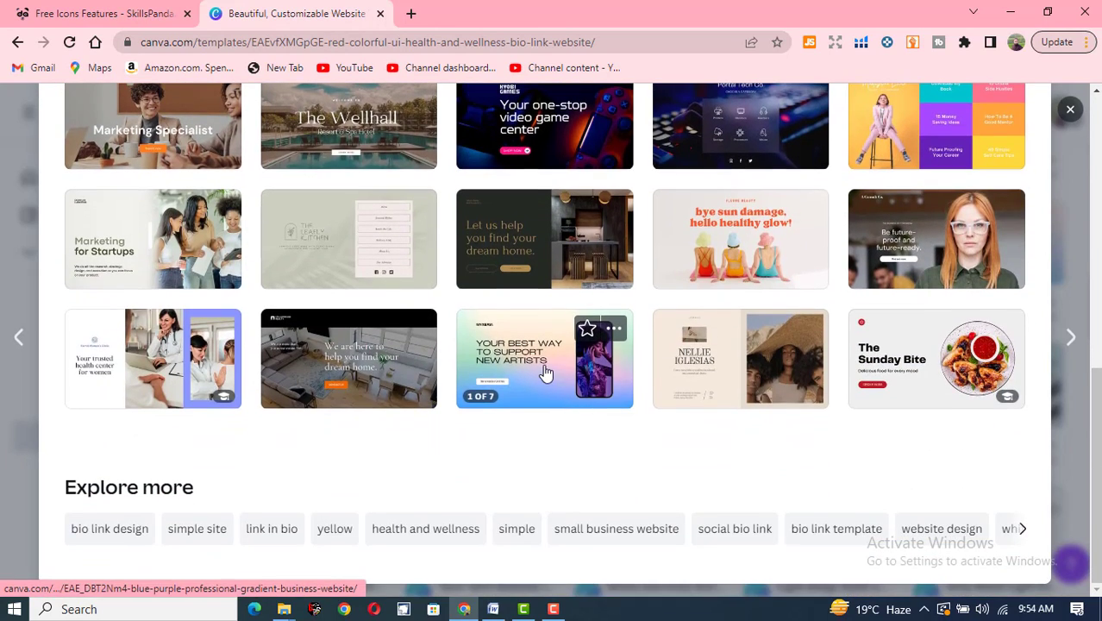
click(543, 370)
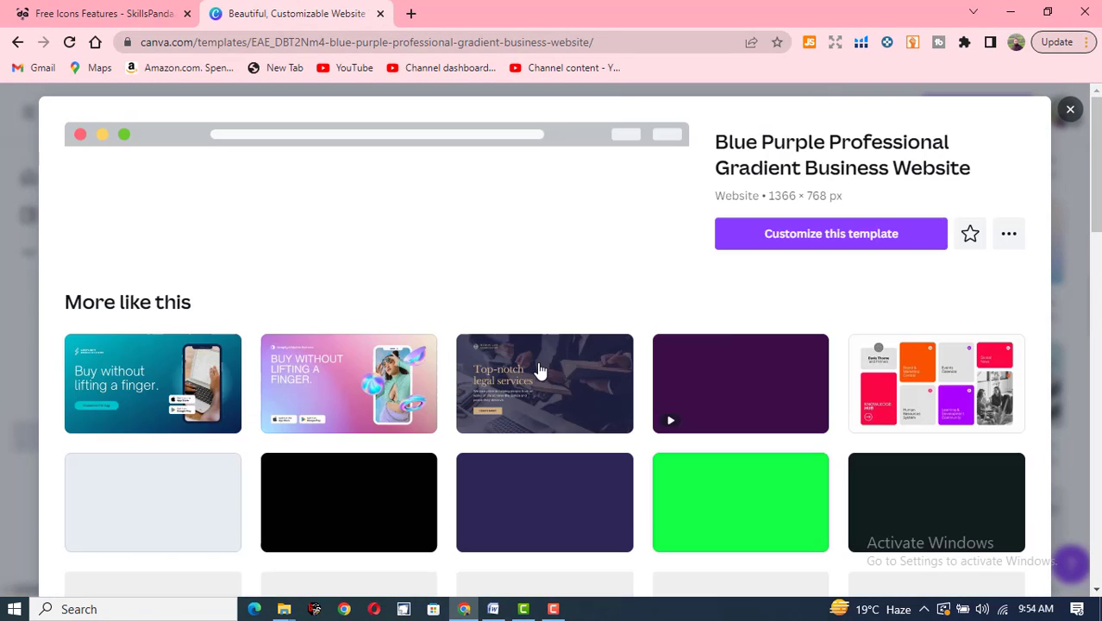
Open an editable copy of the Blue Purple Gradient business website and scroll its pages.
click(816, 236)
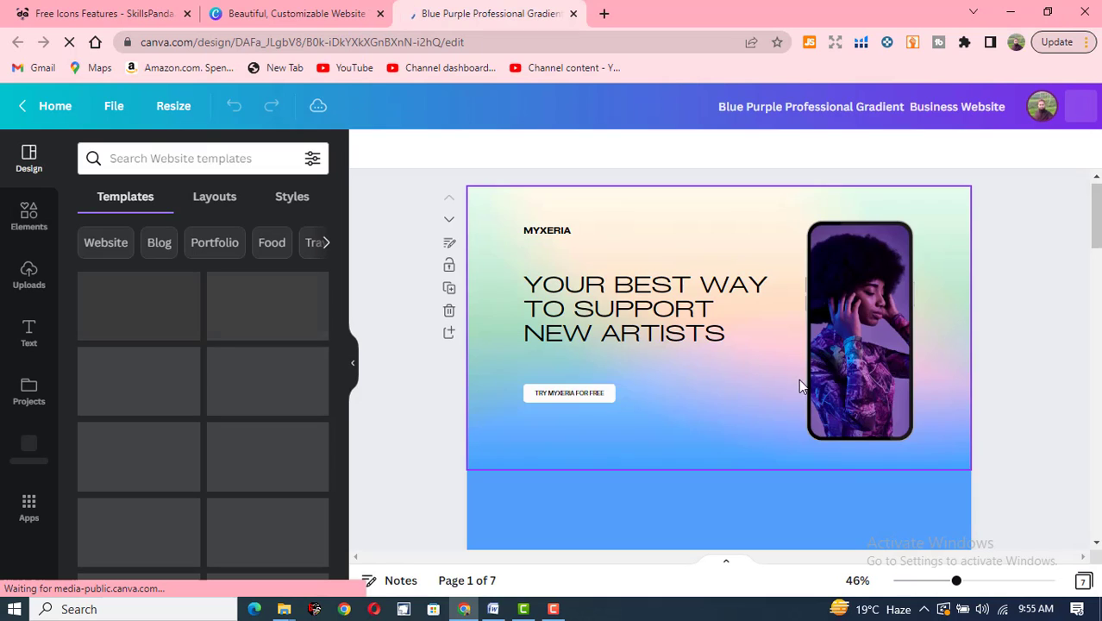
scroll(798, 385, down, 10)
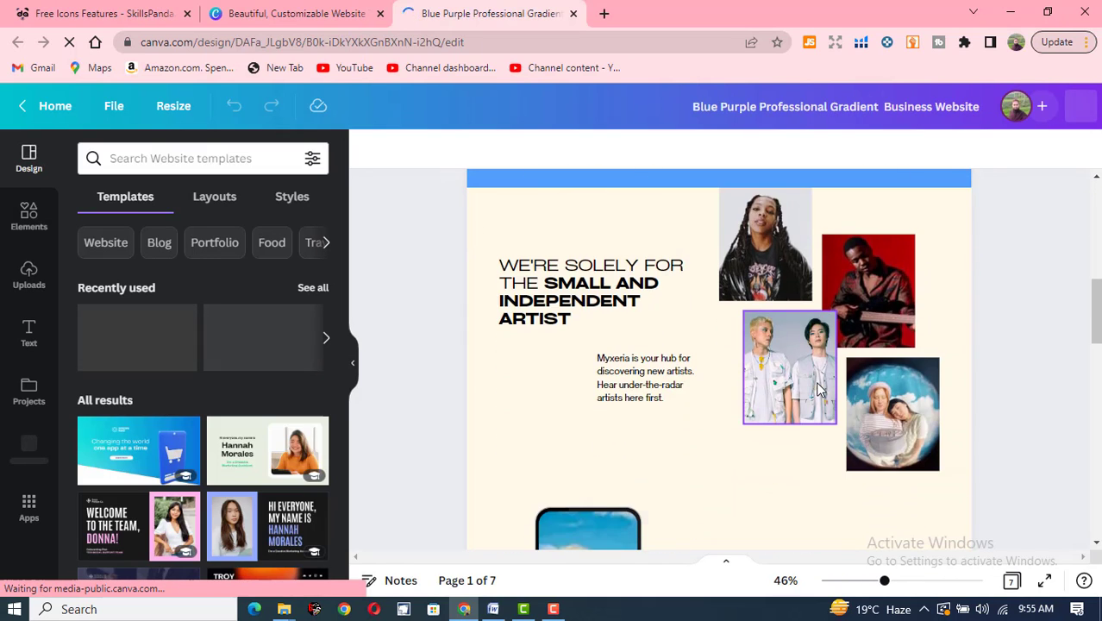
scroll(817, 389, down, 15)
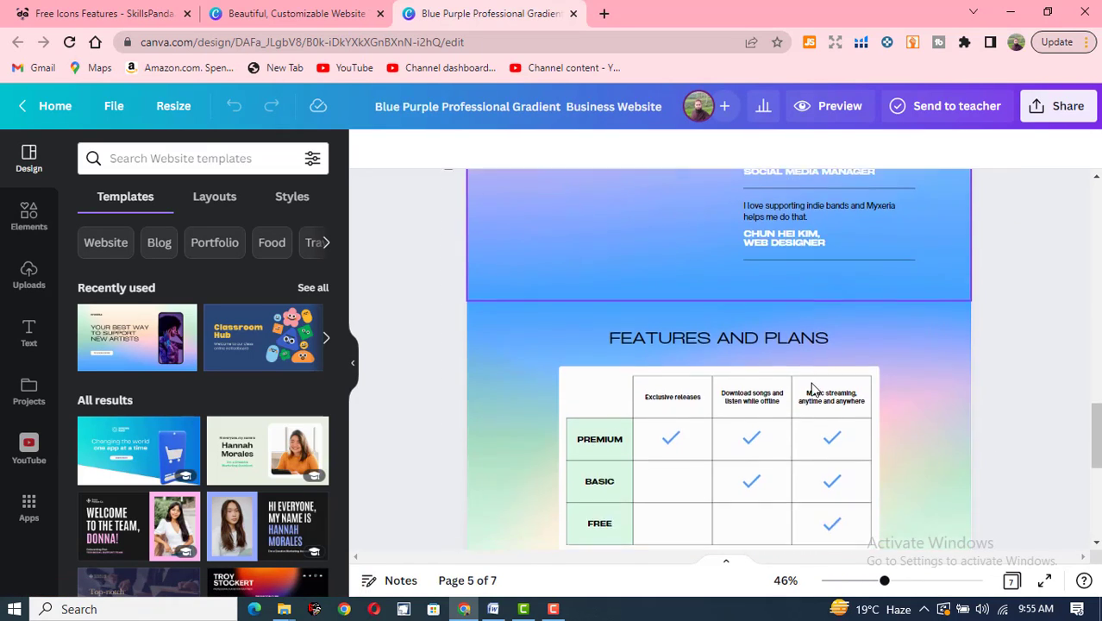
scroll(810, 390, down, 4)
scroll(807, 386, up, 3)
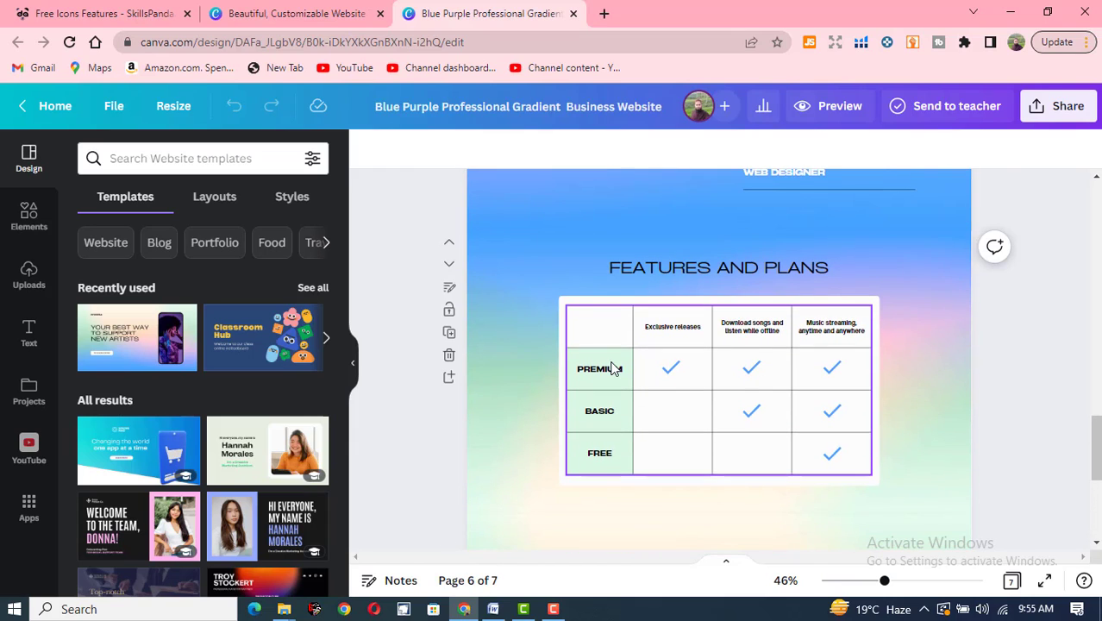
Change the FEATURES AND PLANS heading text colour to red.
click(612, 368)
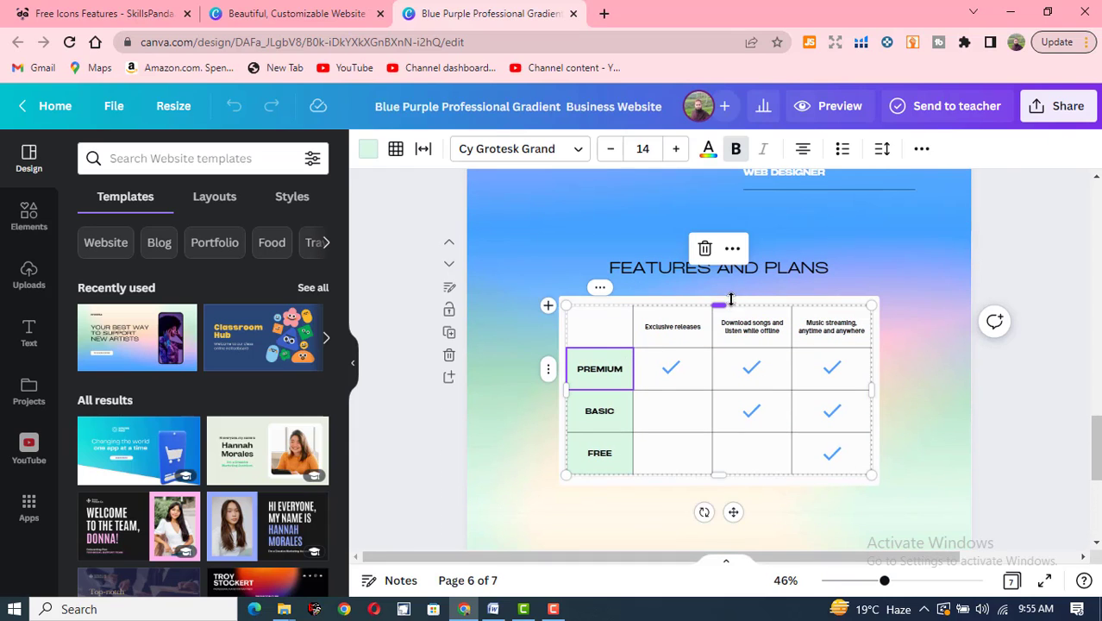
click(798, 267)
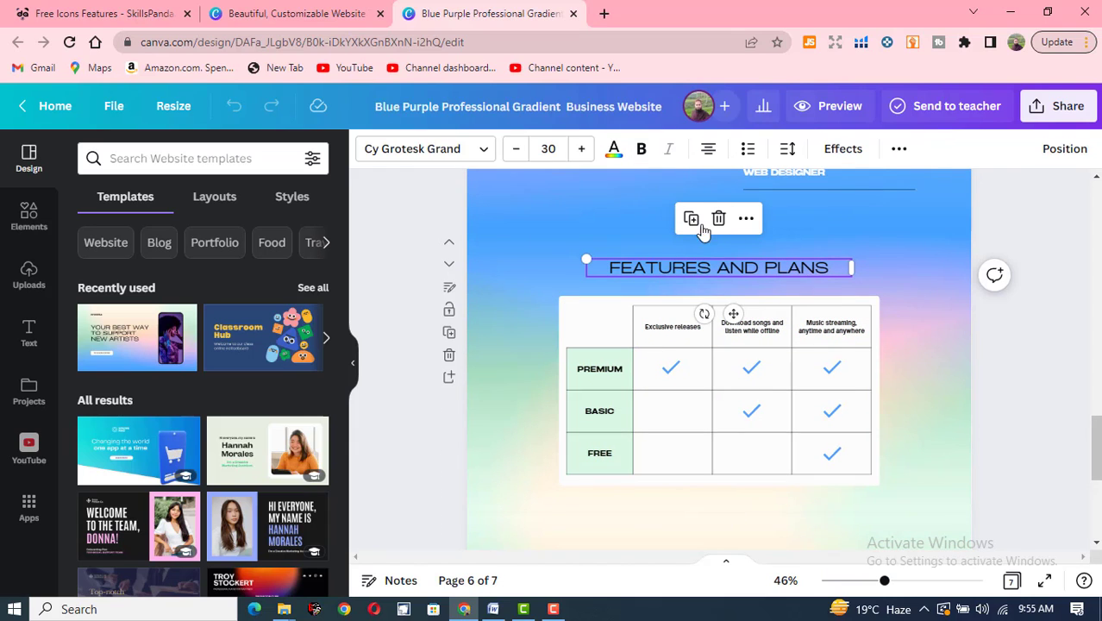
click(613, 150)
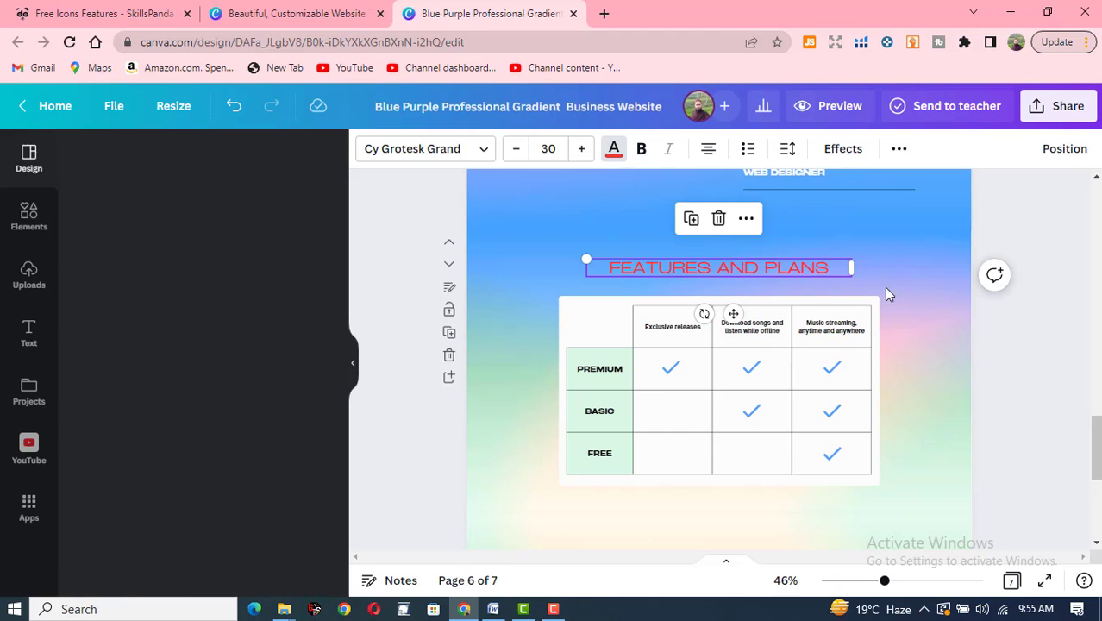
scroll(884, 287, down, 5)
scroll(849, 368, up, 15)
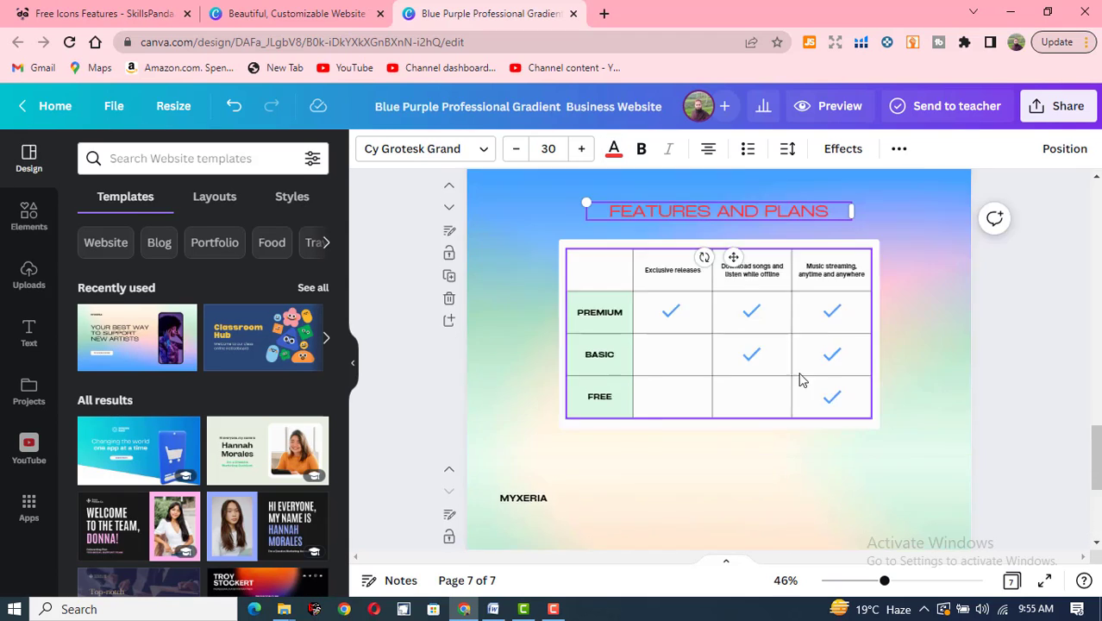
scroll(791, 365, up, 2)
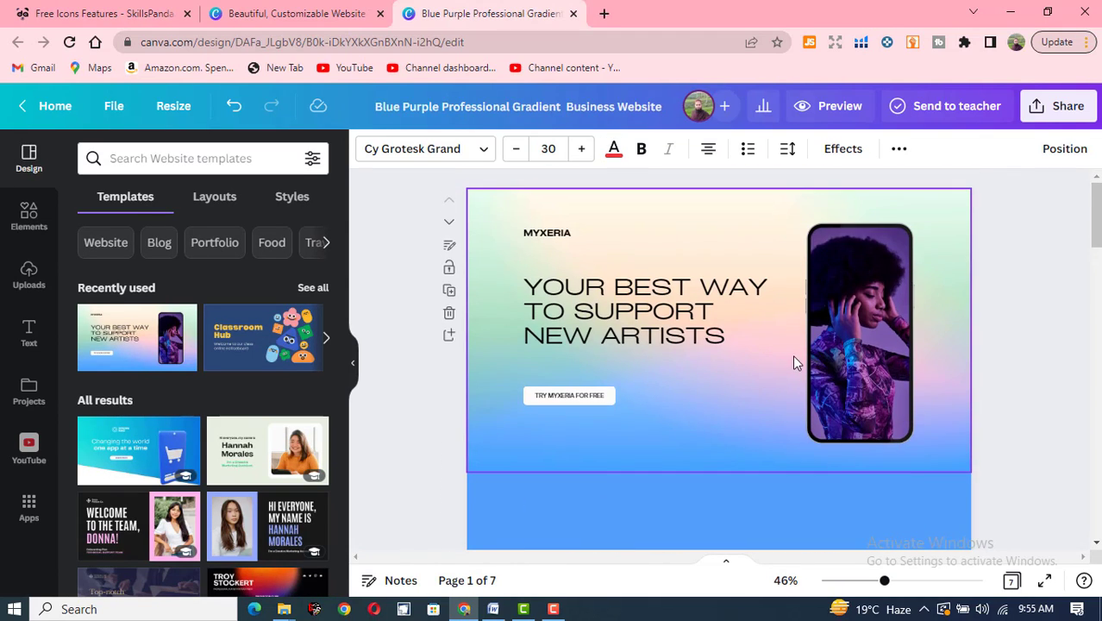
Close the business website, then preview Pink Payday Budget Pie Chart from Graph templates.
click(573, 13)
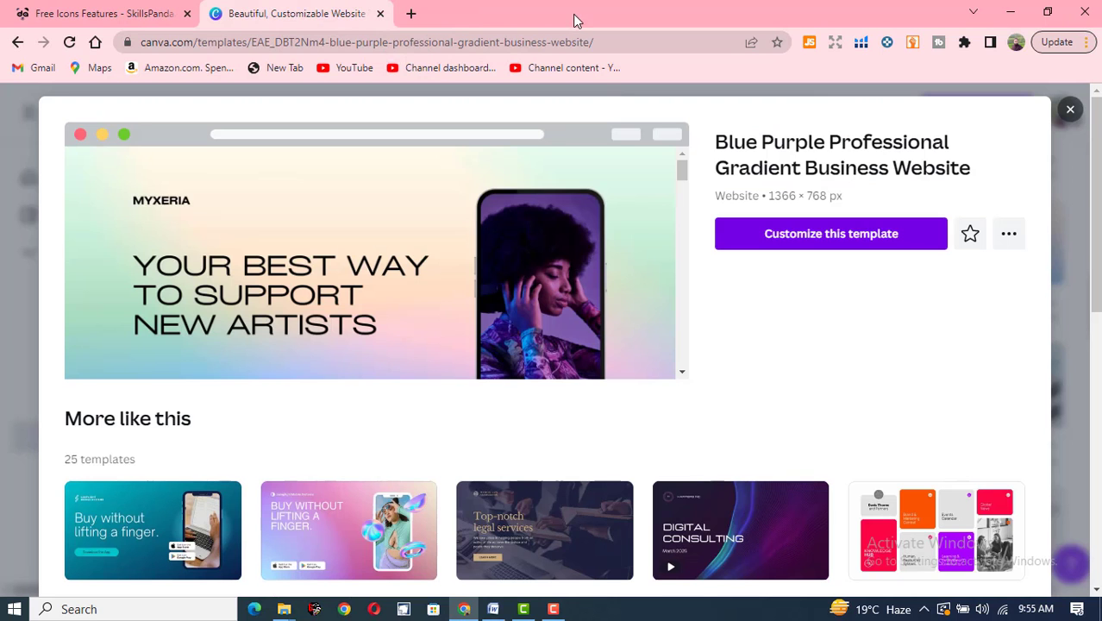
click(1069, 109)
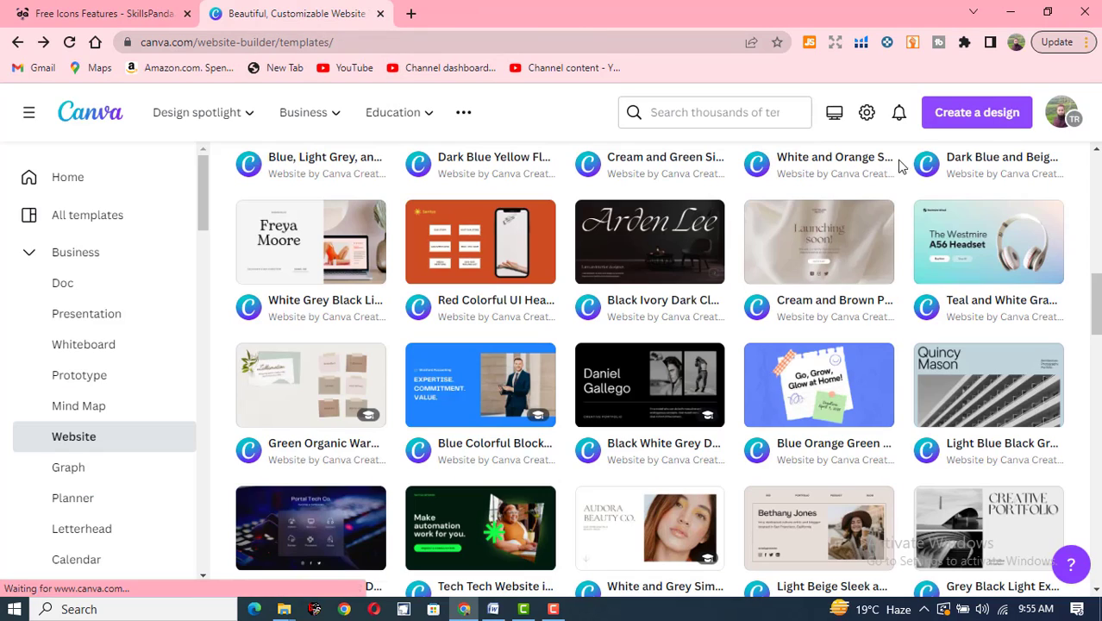
click(87, 468)
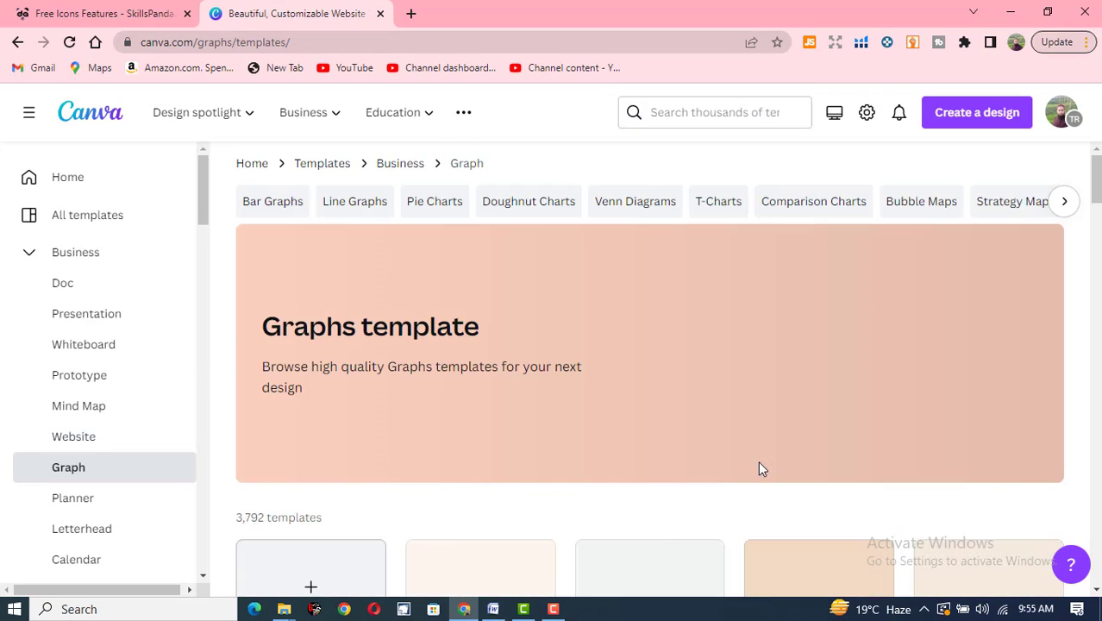
scroll(668, 373, down, 7)
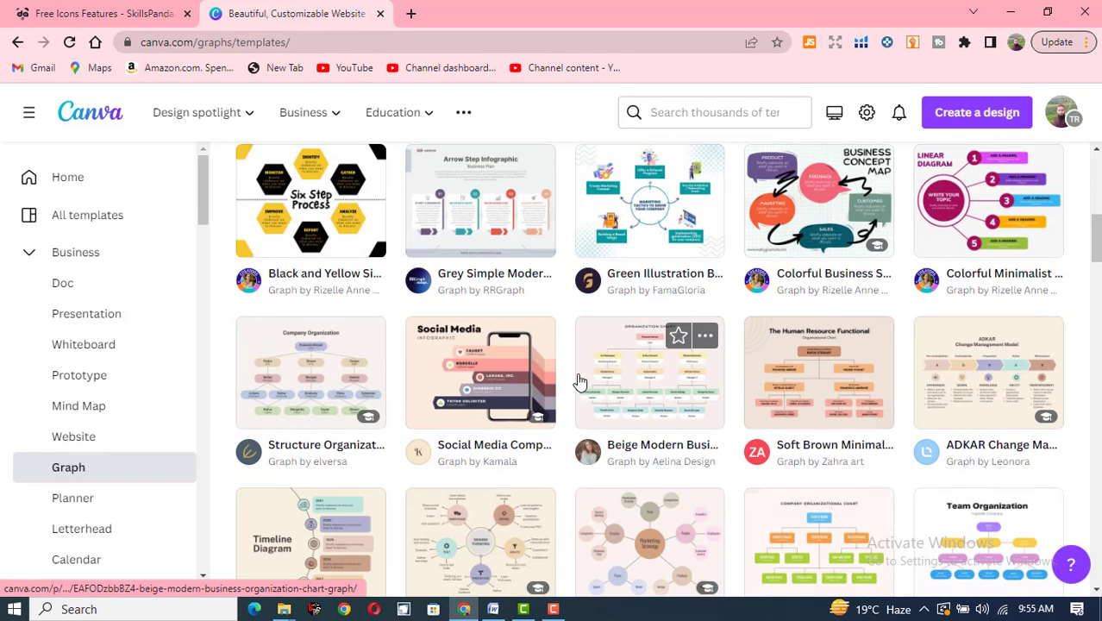
scroll(562, 374, down, 2)
scroll(613, 384, down, 2)
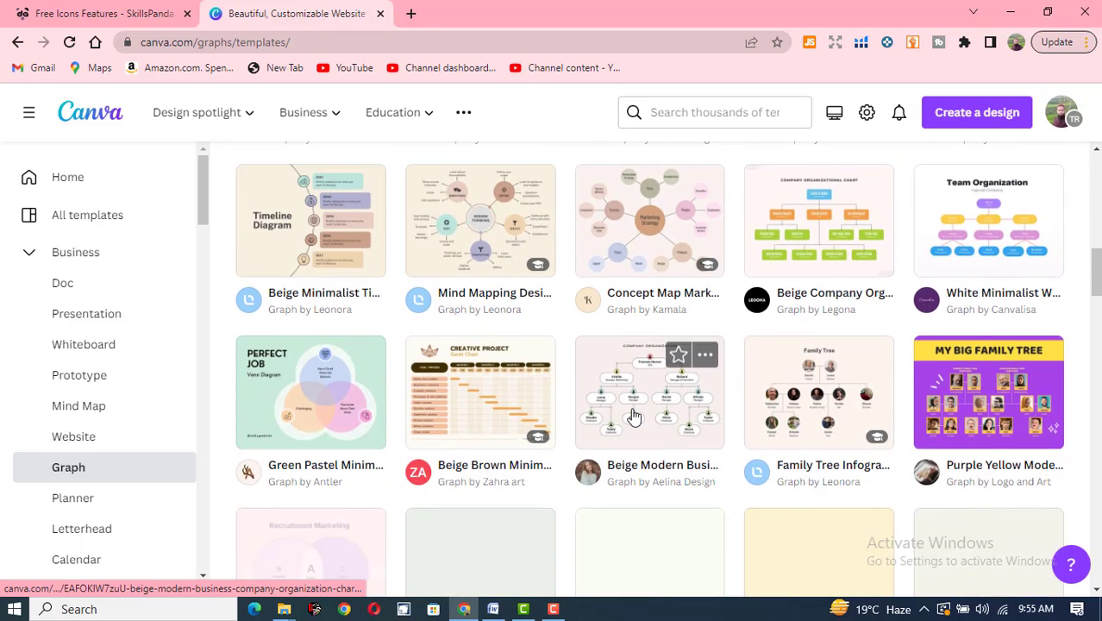
scroll(578, 417, down, 2)
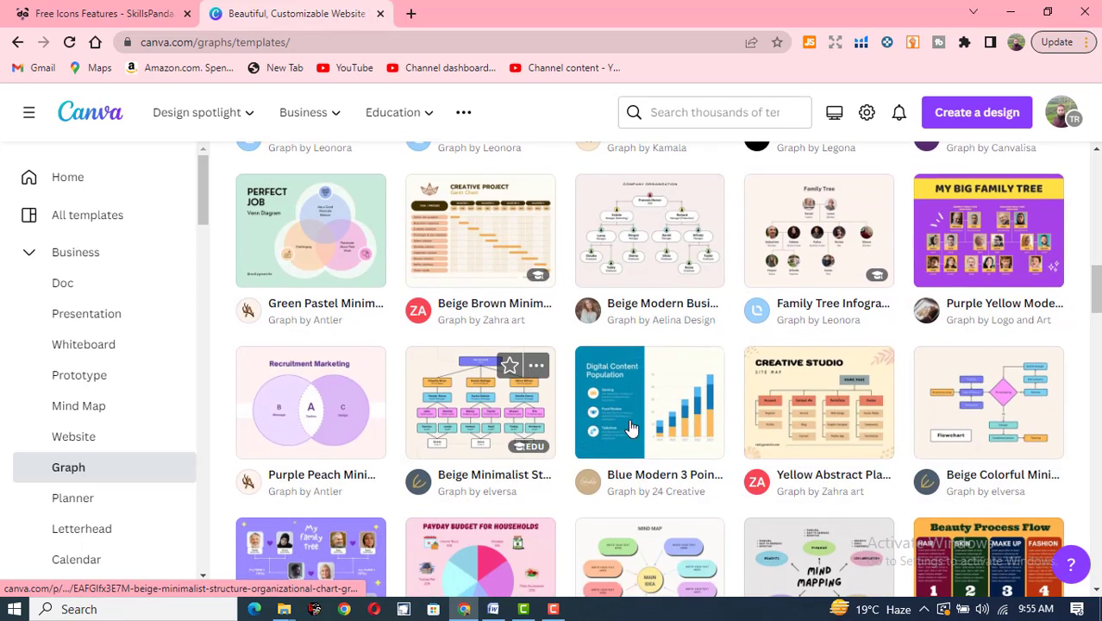
scroll(604, 418, down, 2)
click(531, 418)
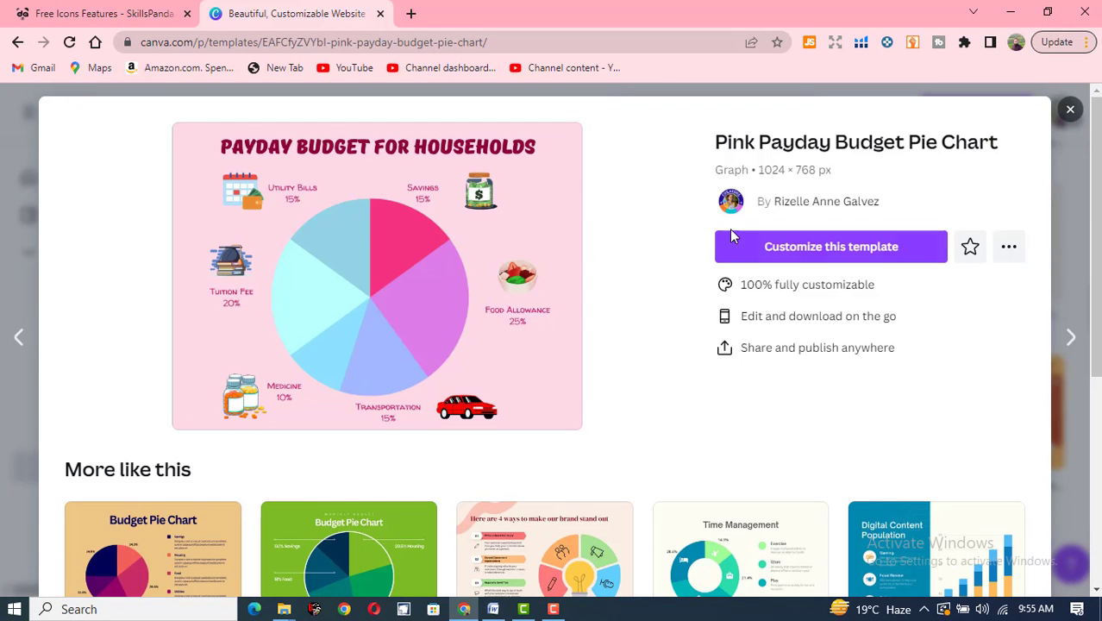
Start a design from the pie chart template and open the chart's data.
click(795, 248)
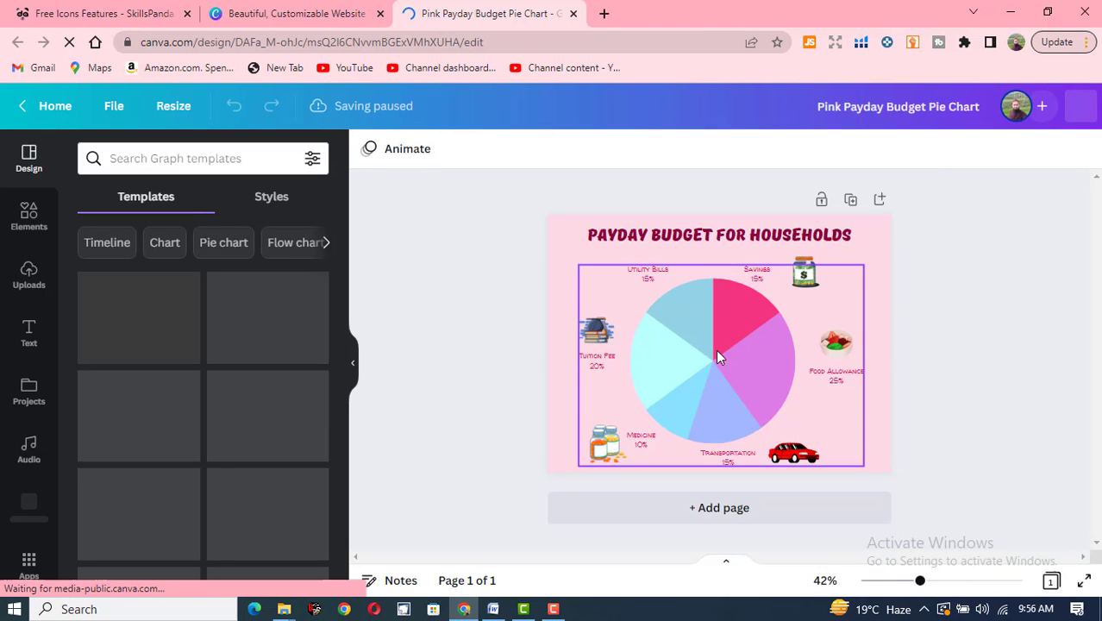
drag(880, 582, 908, 582)
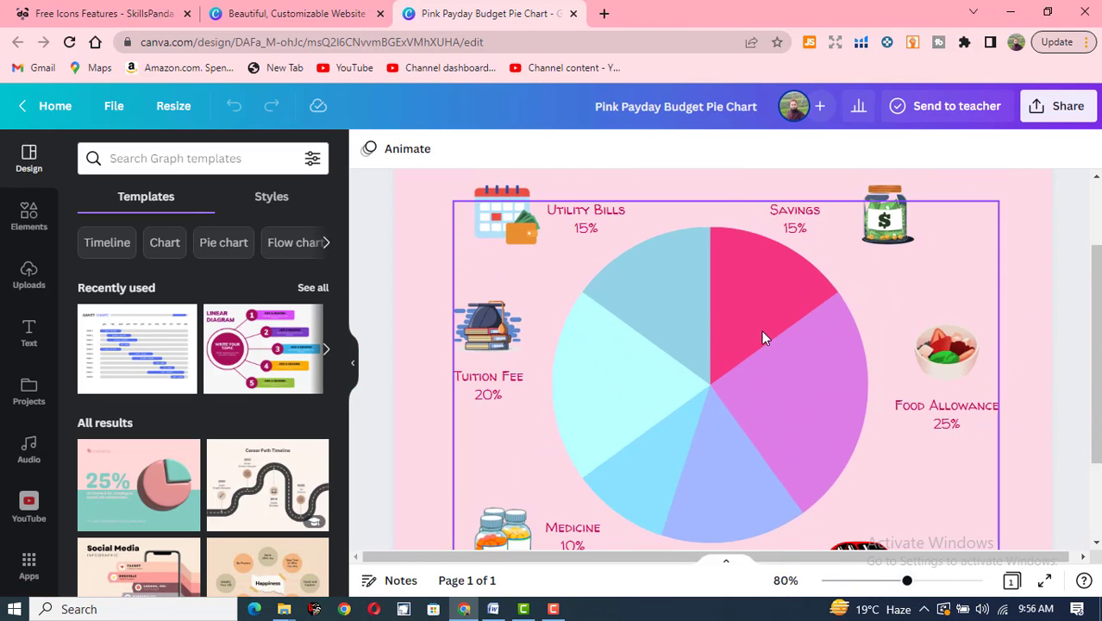
click(742, 307)
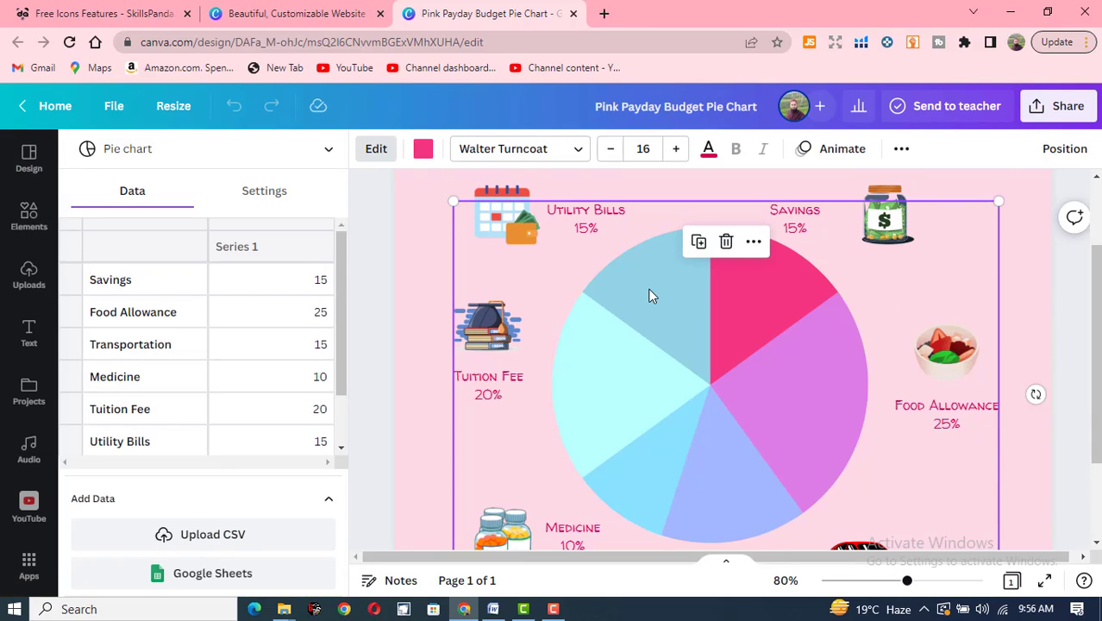
mouse_move(343, 291)
mouse_down()
mouse_move(342, 369)
mouse_move(337, 277)
mouse_up()
Set the Food Allowance value to 30 in the chart data.
click(315, 318)
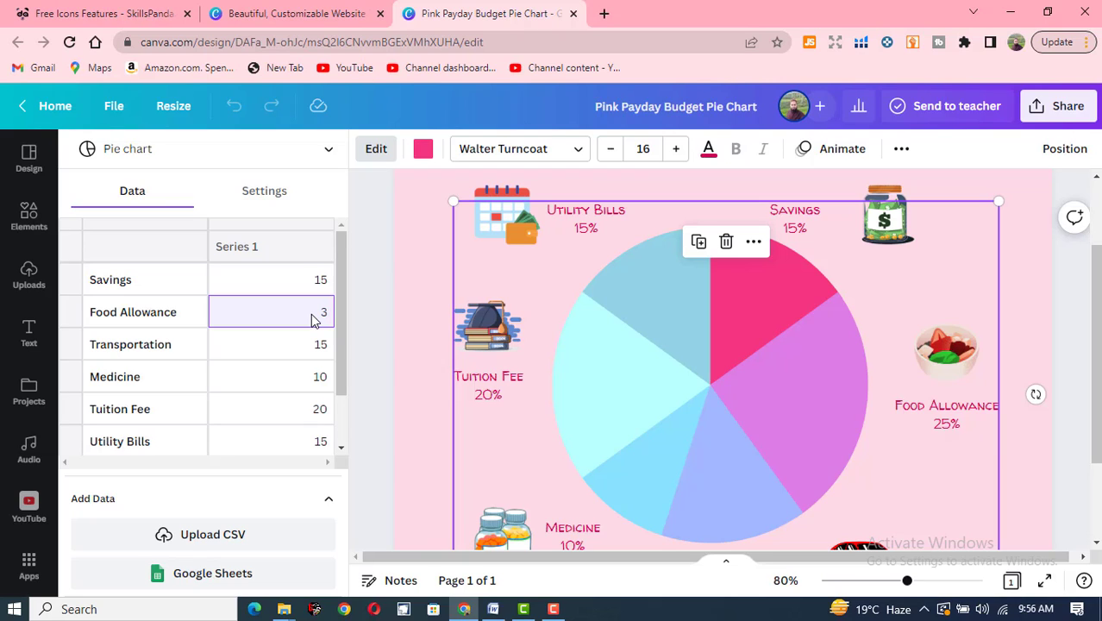
key(Return)
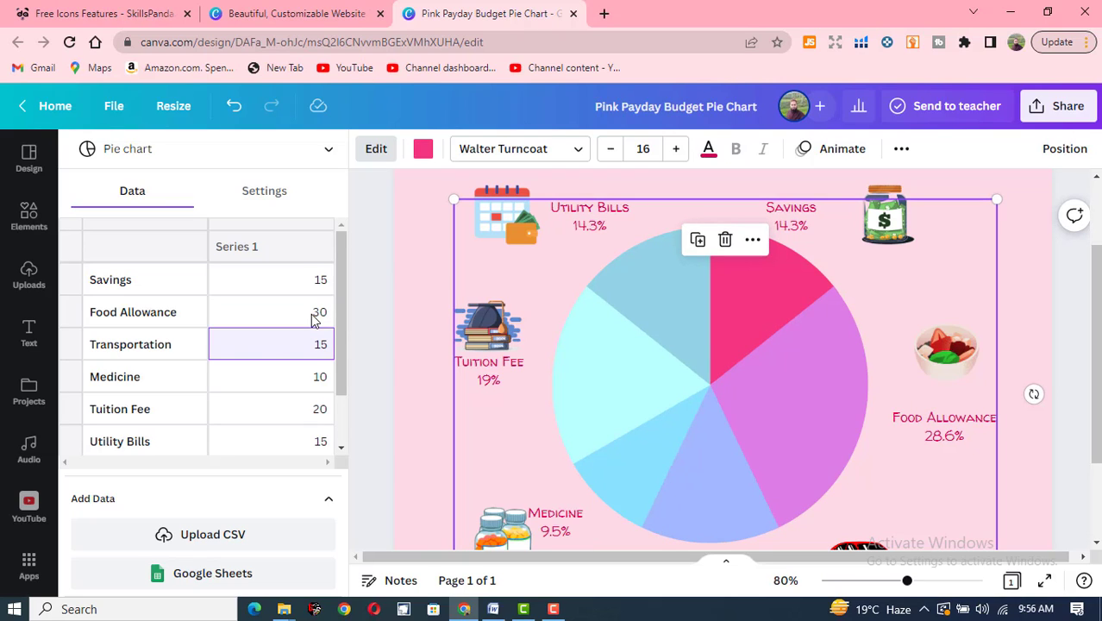
scroll(695, 384, down, 2)
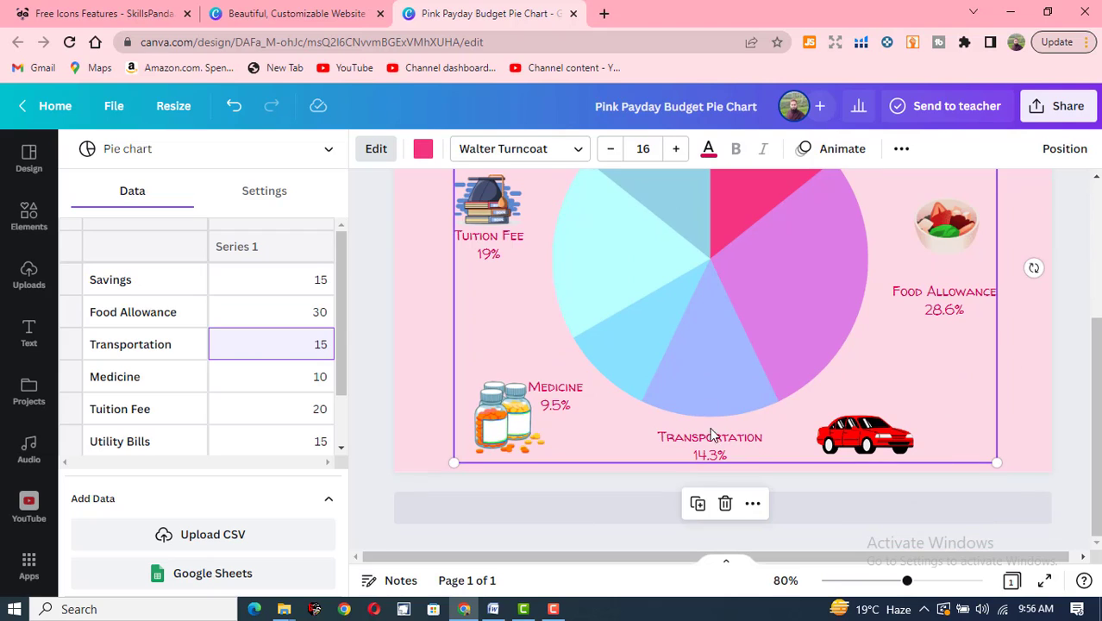
scroll(610, 425, up, 3)
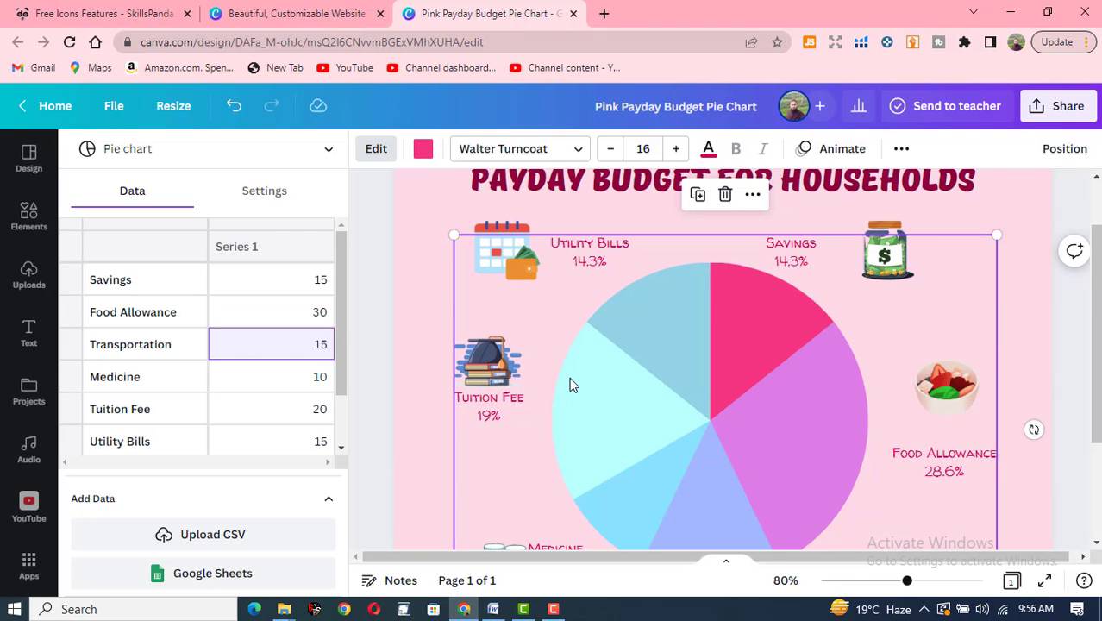
scroll(533, 401, down, 3)
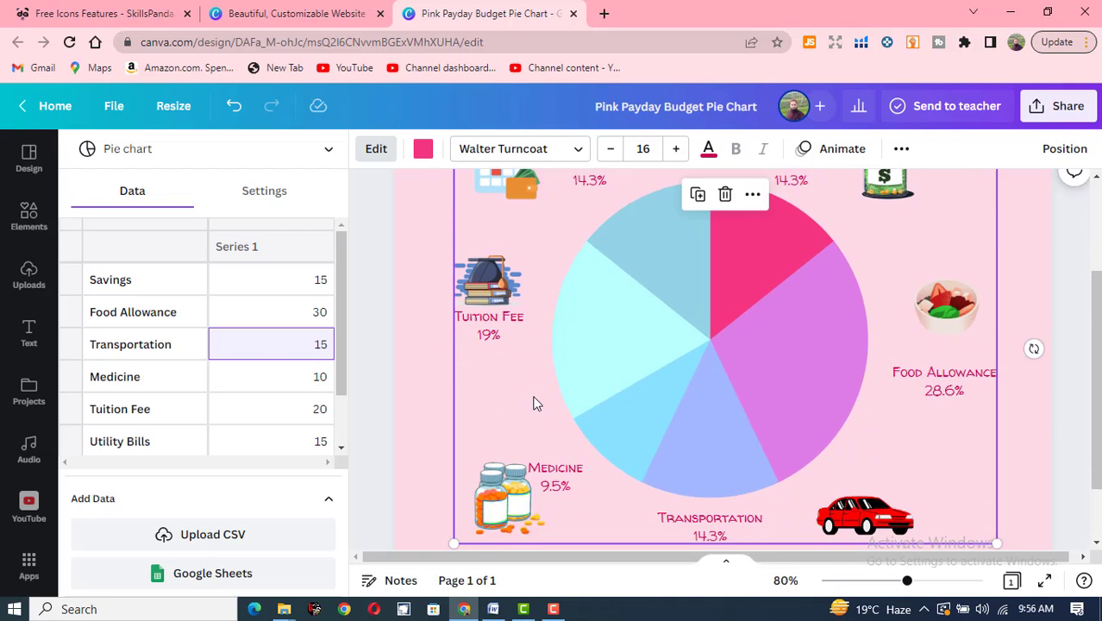
scroll(753, 429, up, 2)
scroll(705, 336, up, 3)
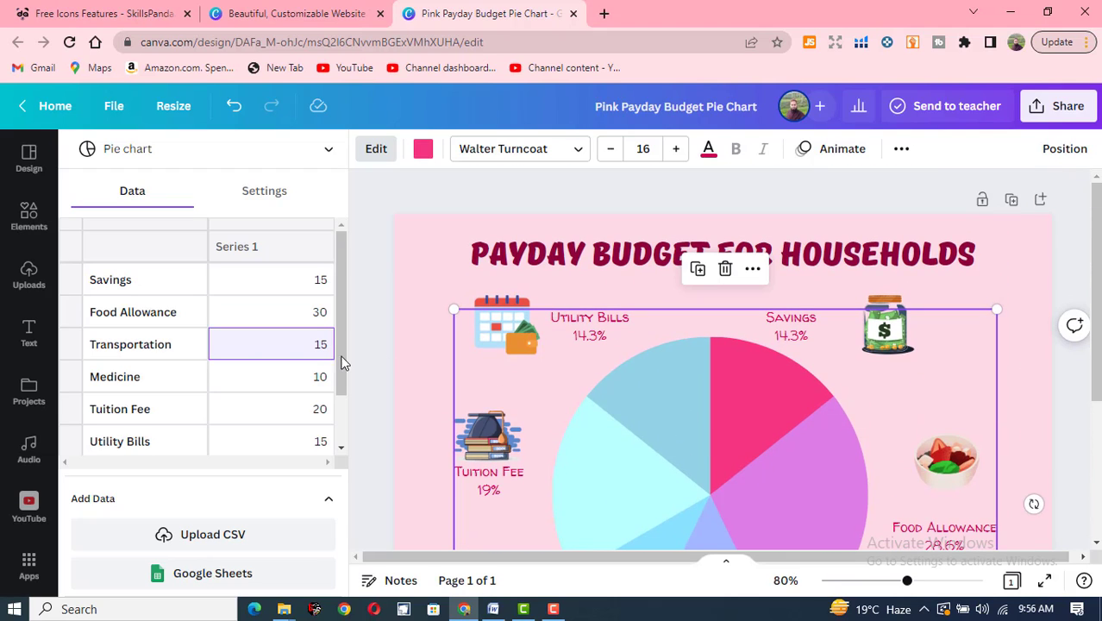
click(317, 317)
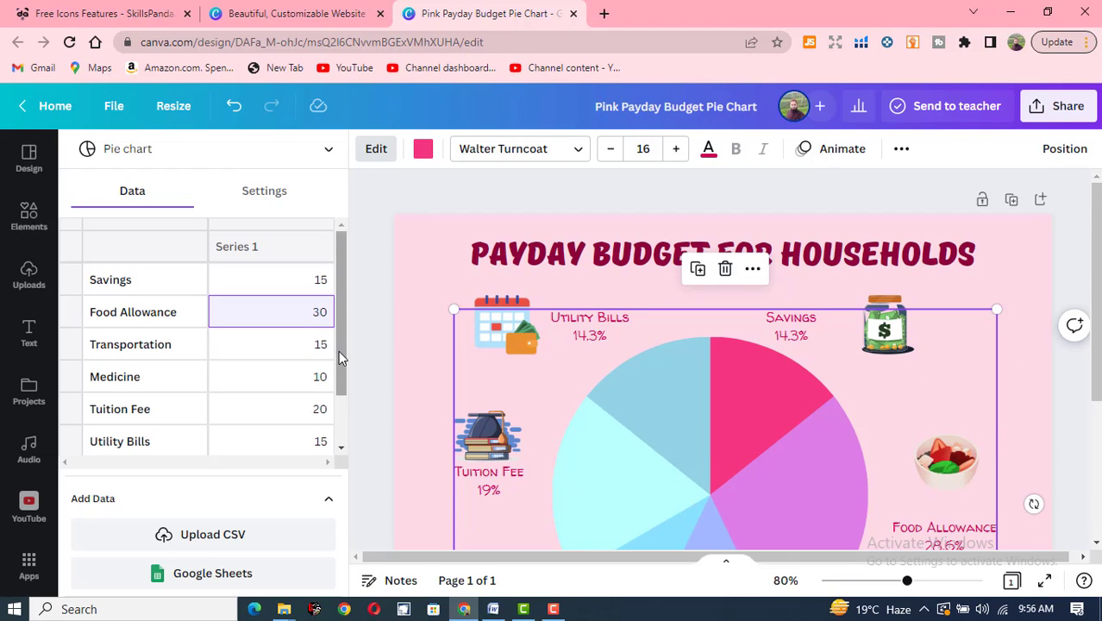
drag(338, 350, 335, 420)
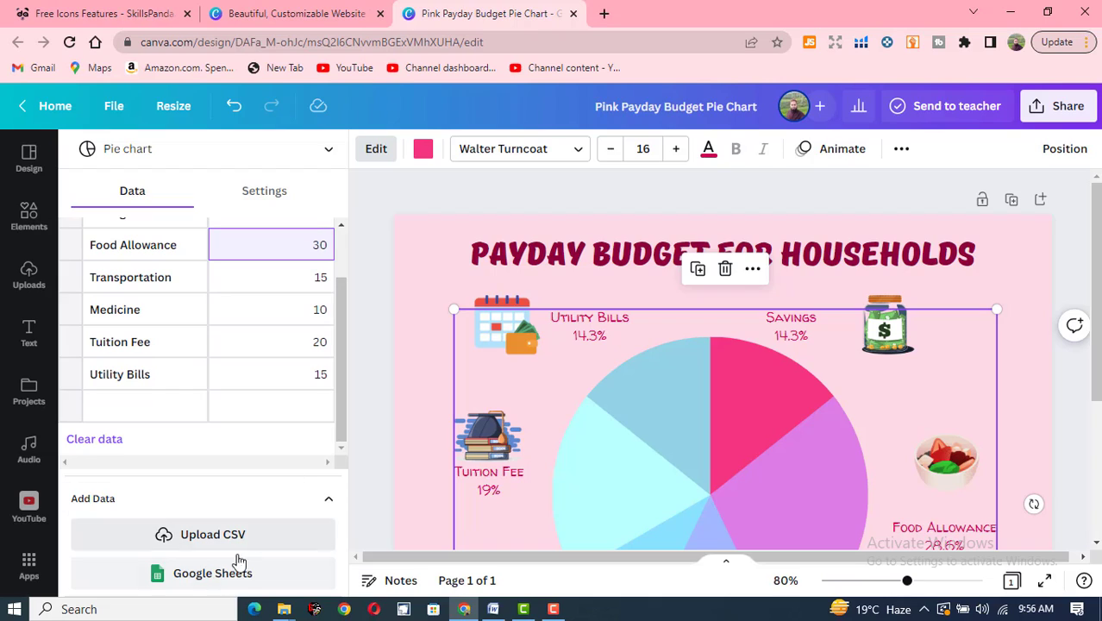
Set Transportation to 20 and check the recalculated slice percentages.
click(314, 286)
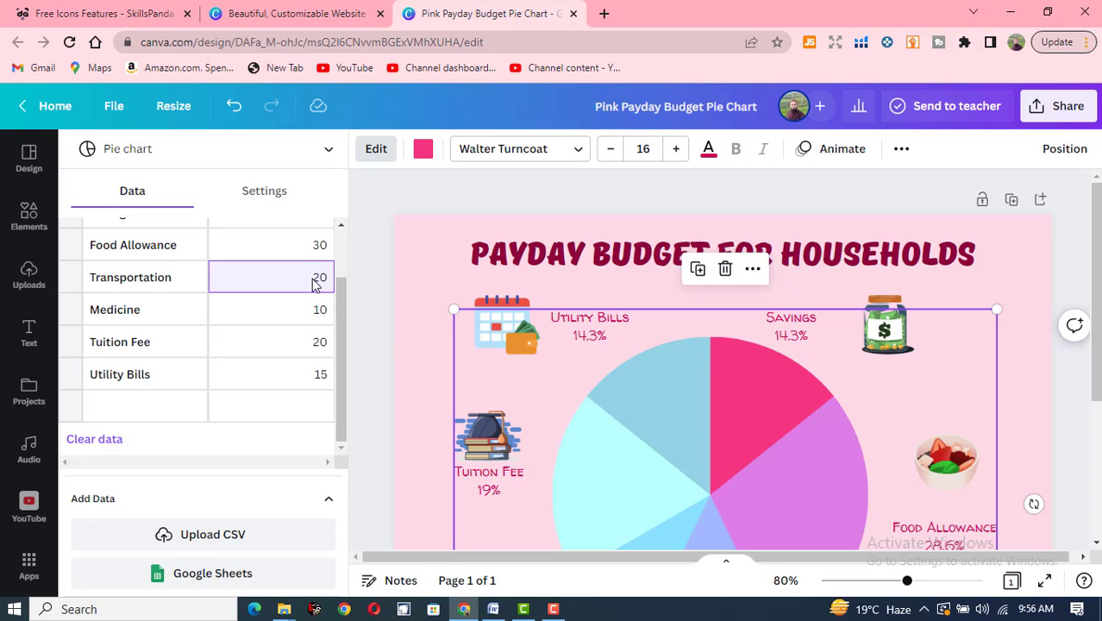
key(Return)
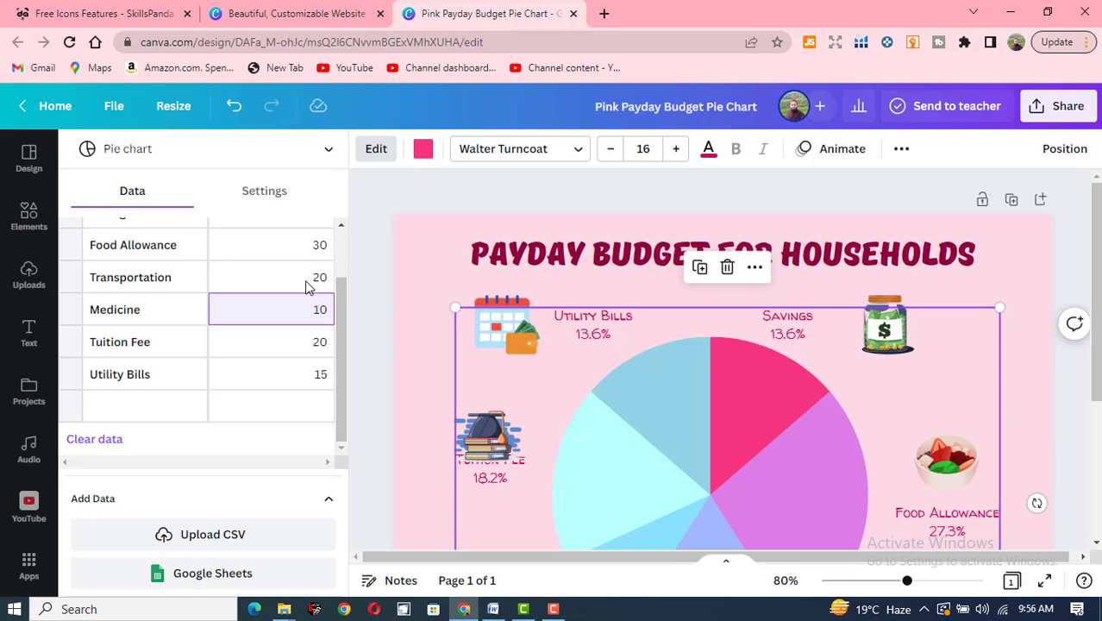
scroll(681, 500, down, 3)
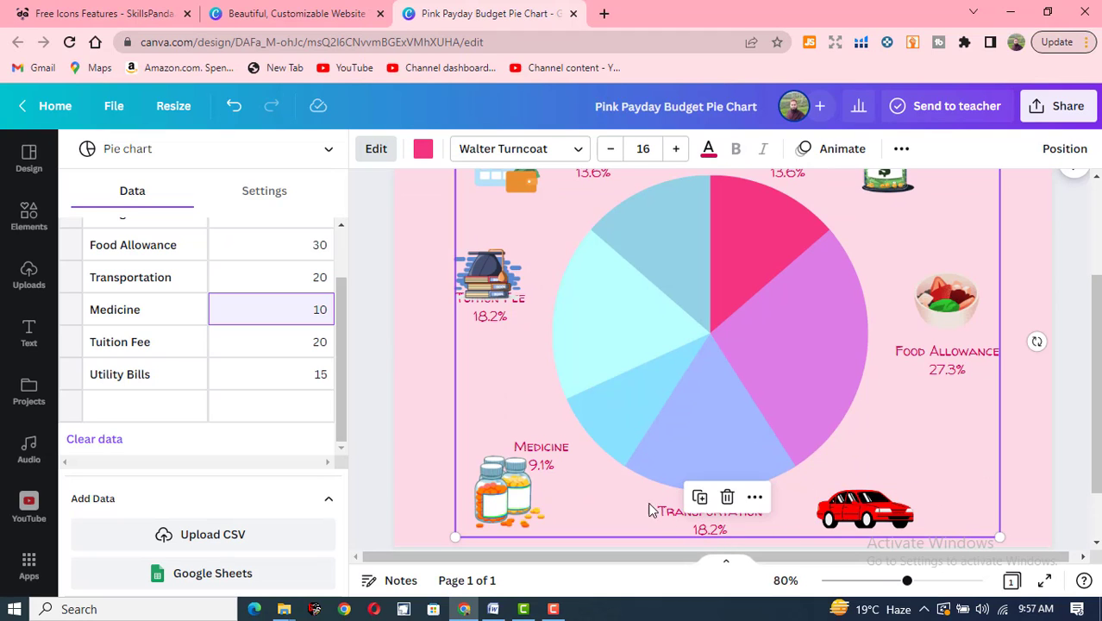
scroll(663, 422, up, 3)
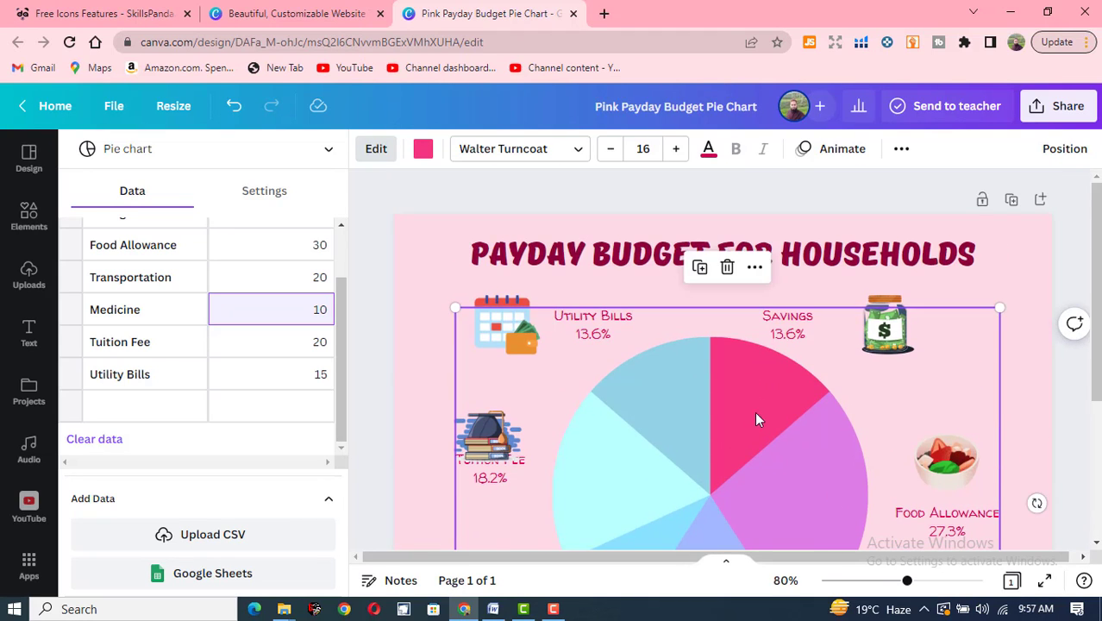
scroll(707, 405, down, 3)
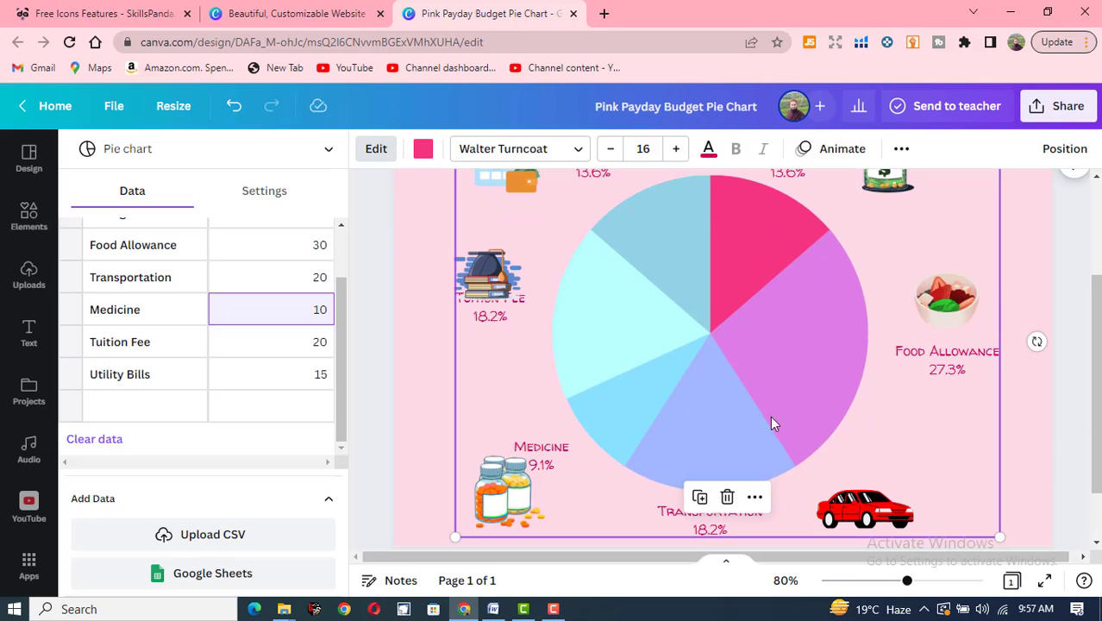
scroll(658, 393, up, 2)
scroll(664, 402, down, 4)
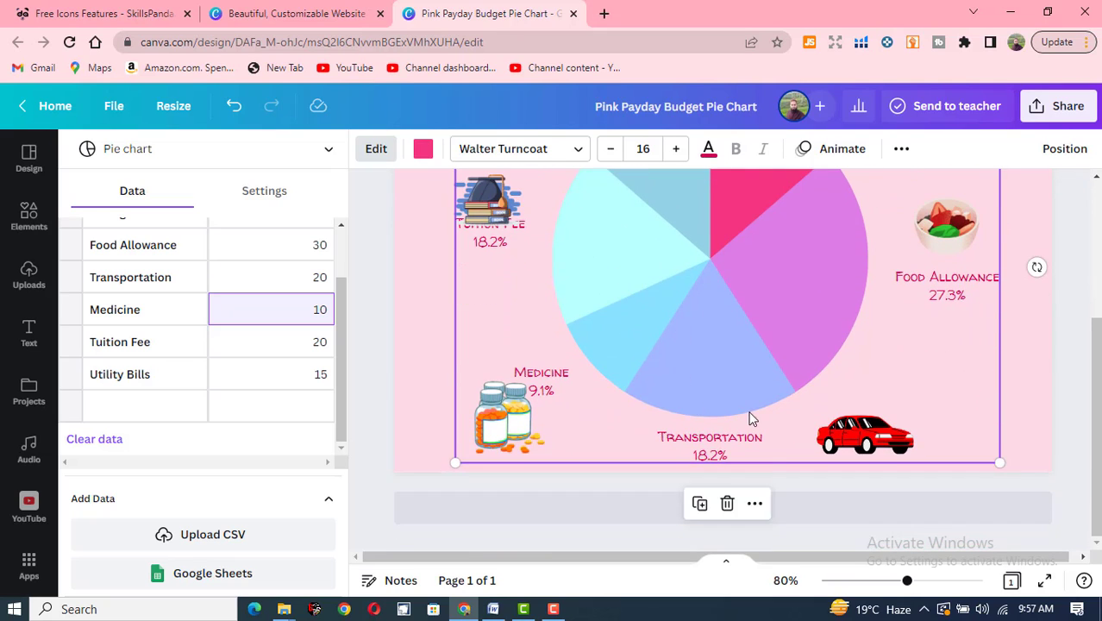
scroll(750, 419, up, 2)
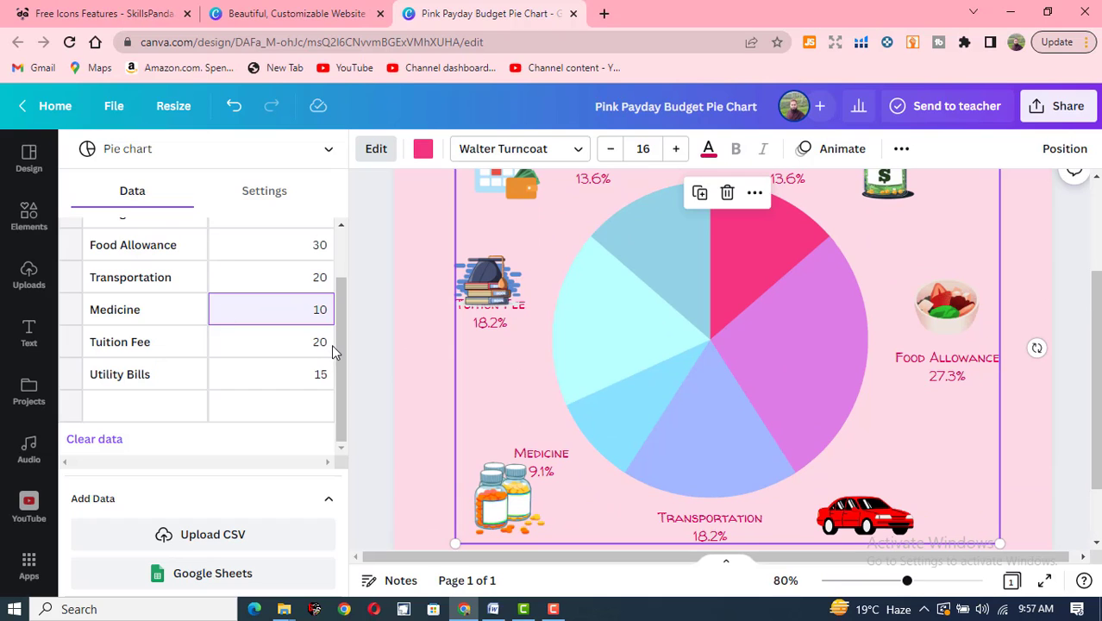
scroll(334, 349, up, 2)
scroll(335, 350, down, 1)
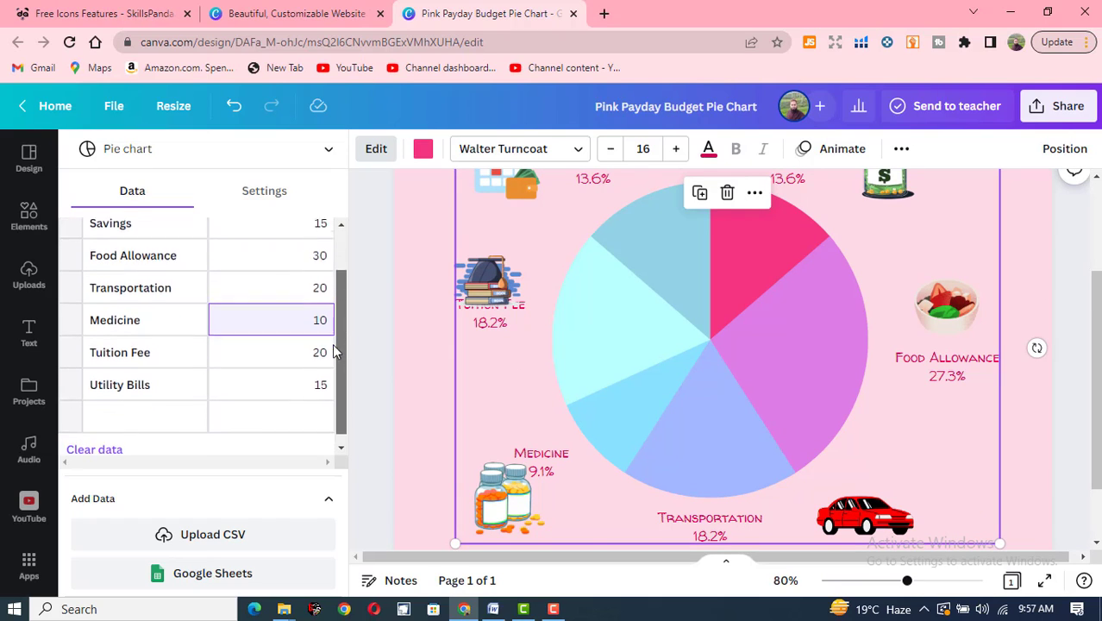
scroll(335, 351, down, 1)
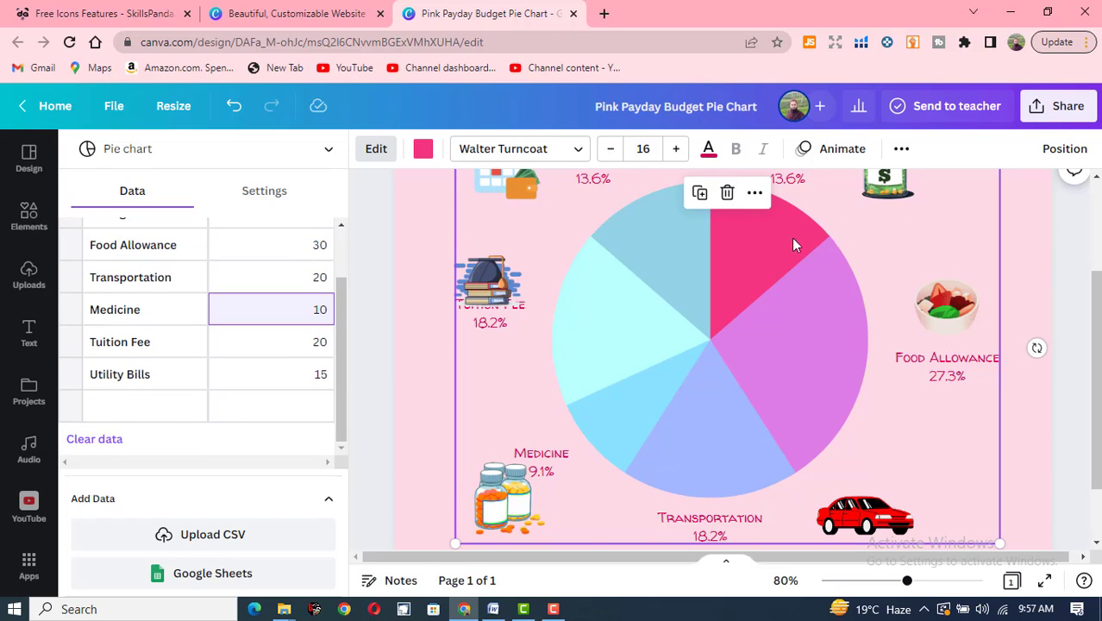
scroll(724, 293, down, 1)
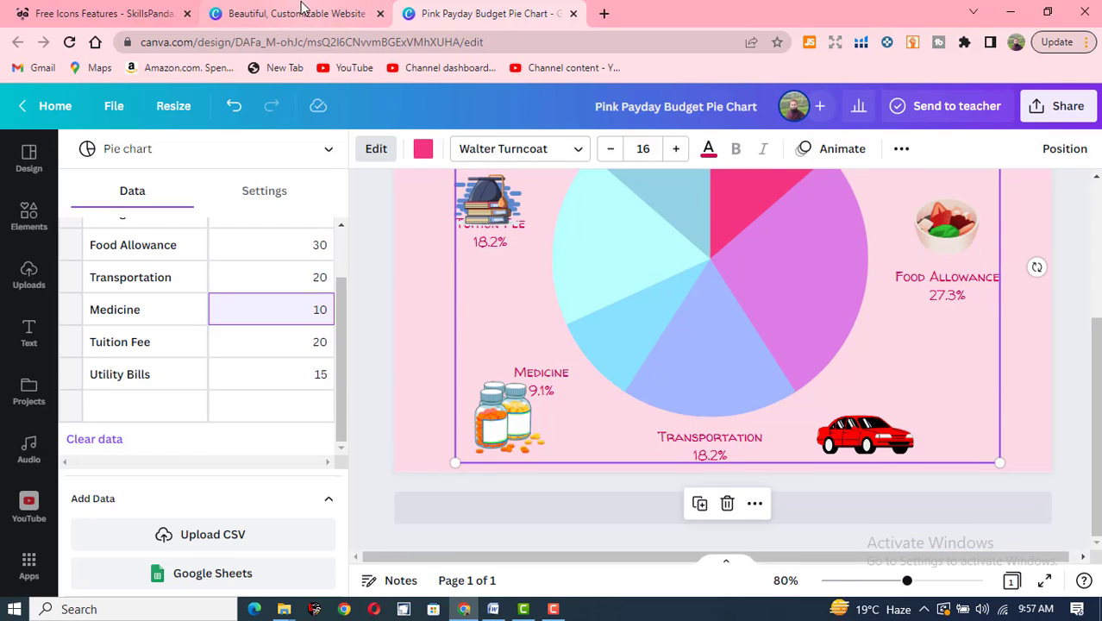
Close the pie chart design tab and its preview, then scroll the Graph templates.
click(281, 15)
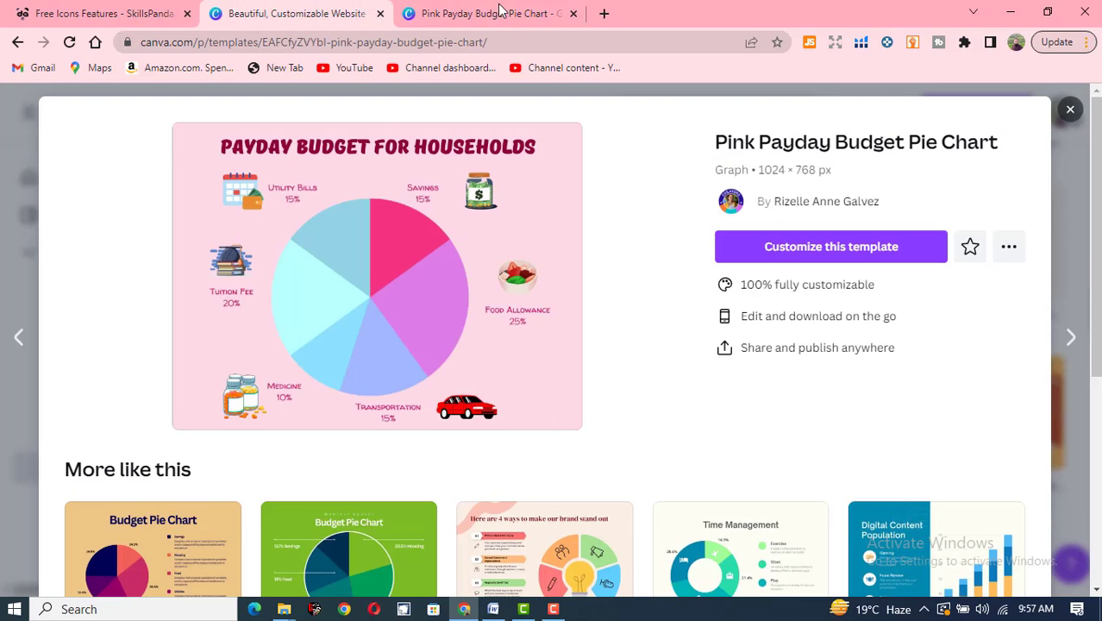
click(574, 15)
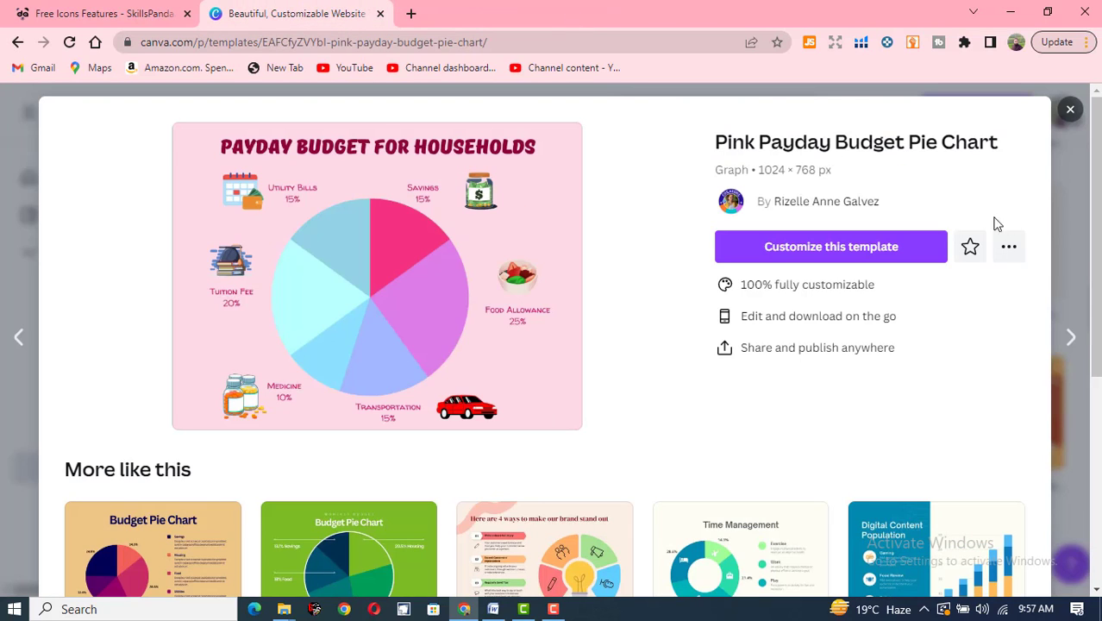
click(1070, 110)
scroll(367, 443, down, 2)
scroll(366, 444, down, 3)
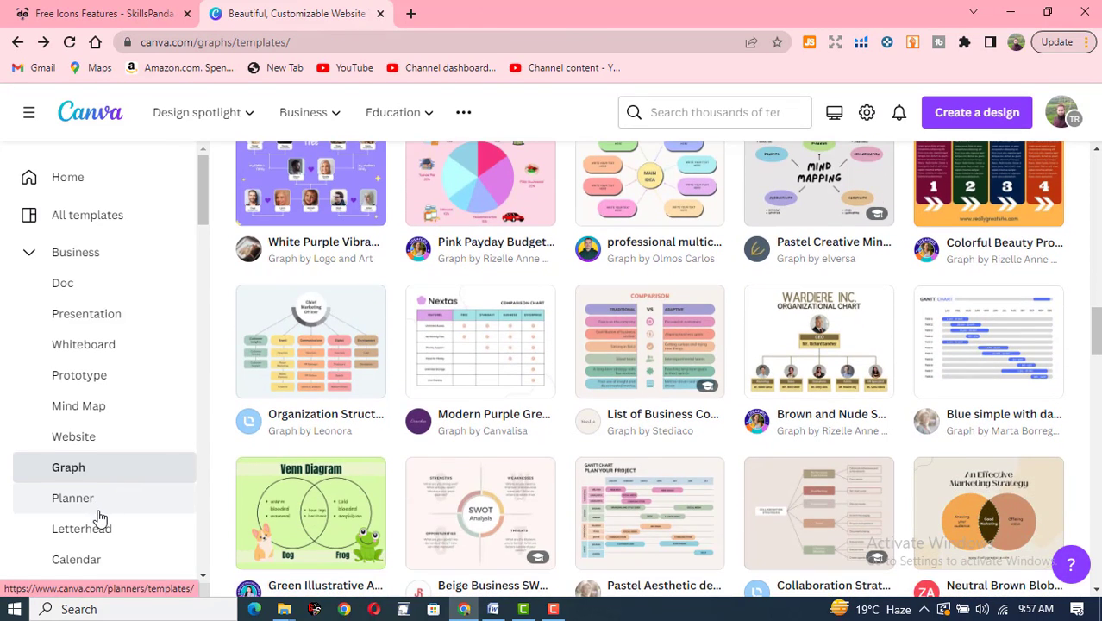
scroll(98, 509, down, 1)
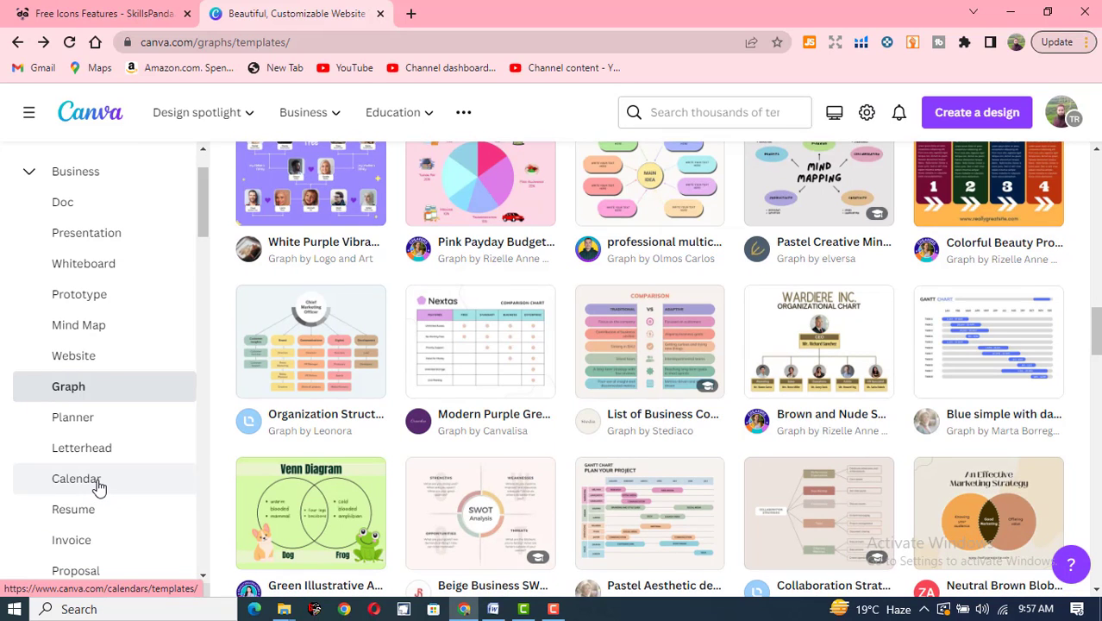
scroll(105, 485, down, 1)
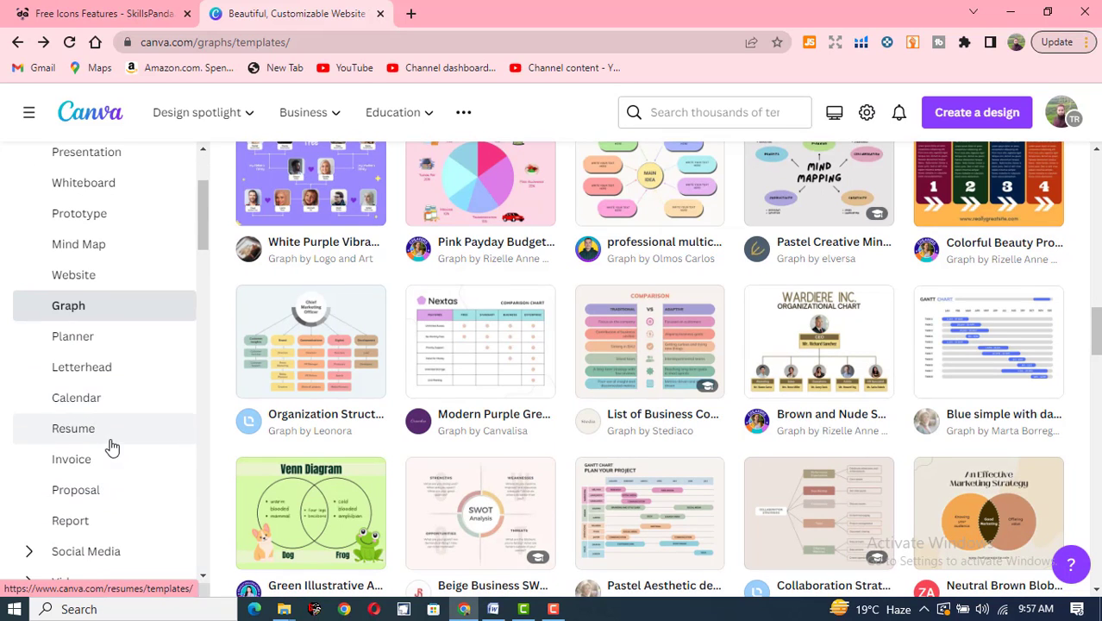
scroll(568, 450, up, 5)
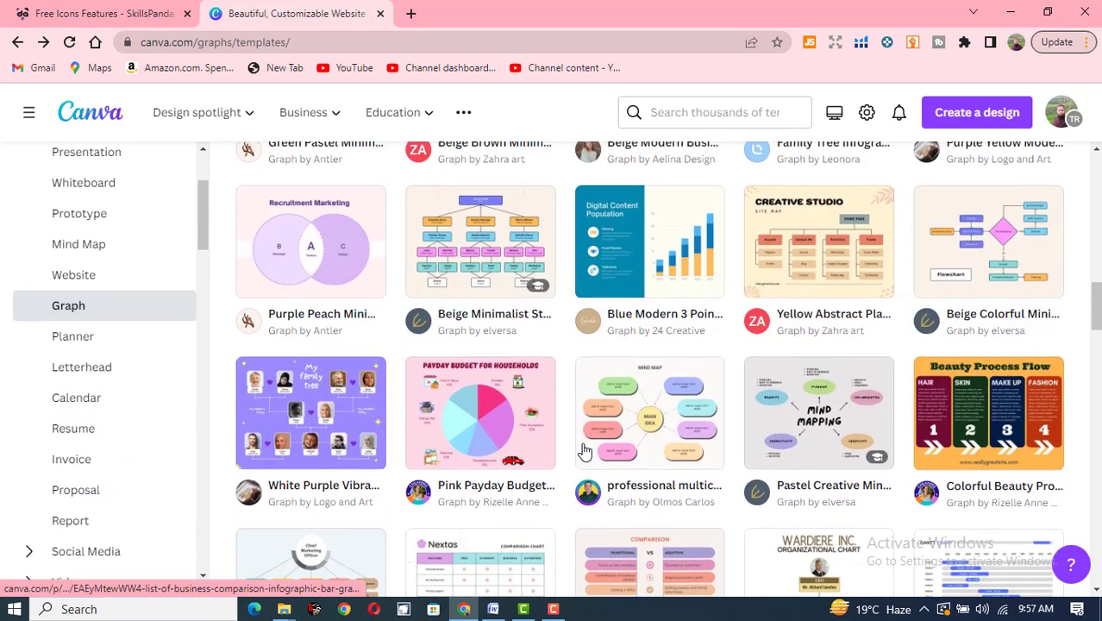
scroll(345, 450, down, 1)
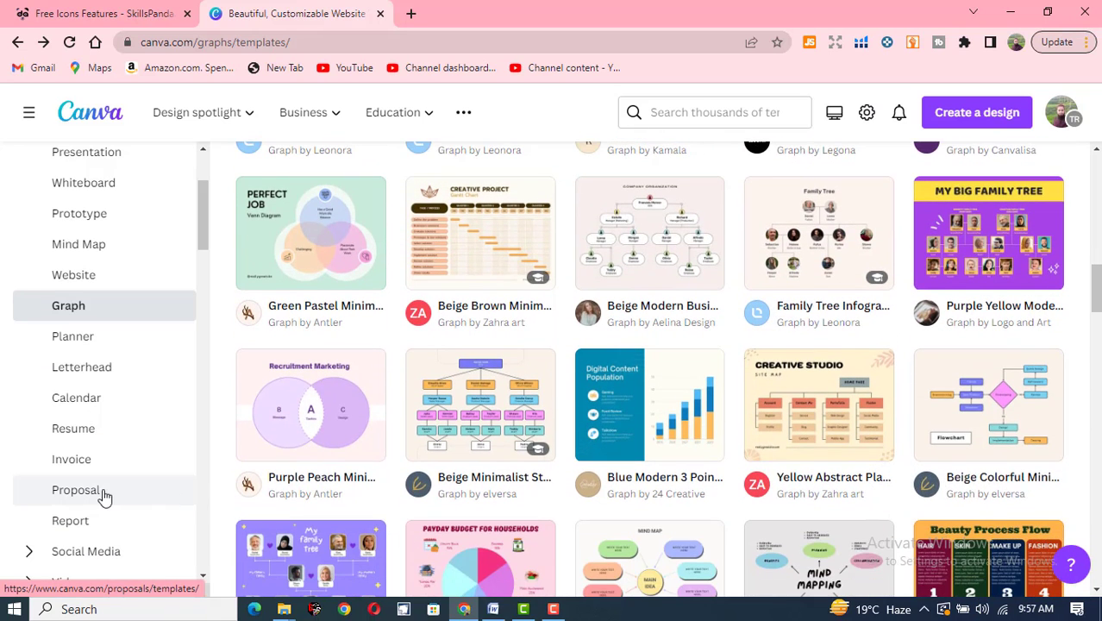
Open the White Blue Creative One Page Fantasy Background Photo Calendar template from Calendar templates.
click(103, 396)
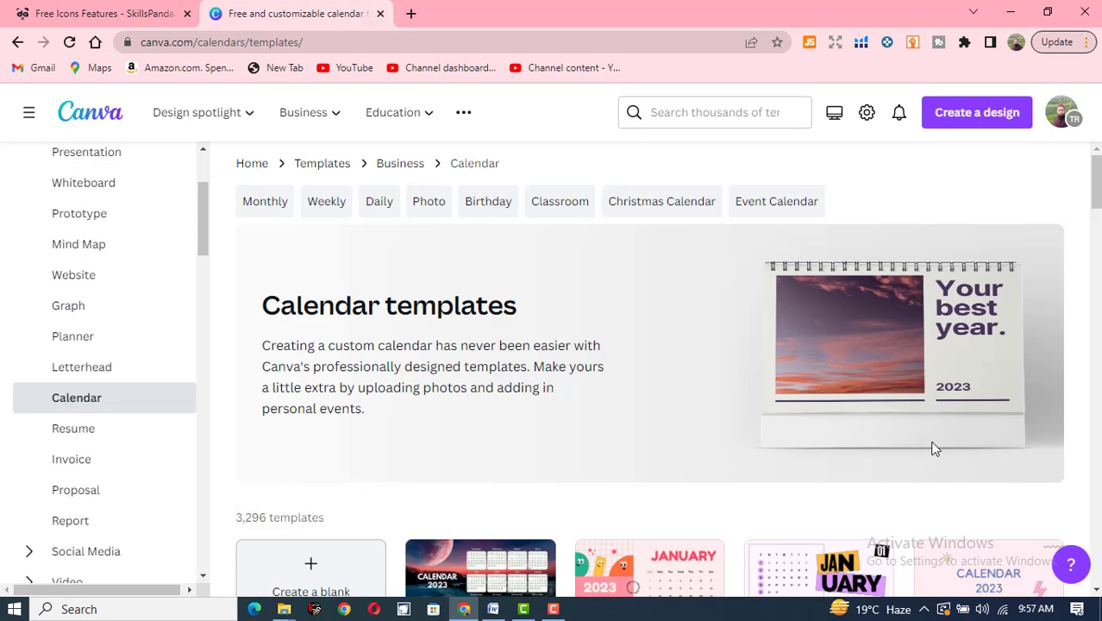
scroll(611, 488, down, 3)
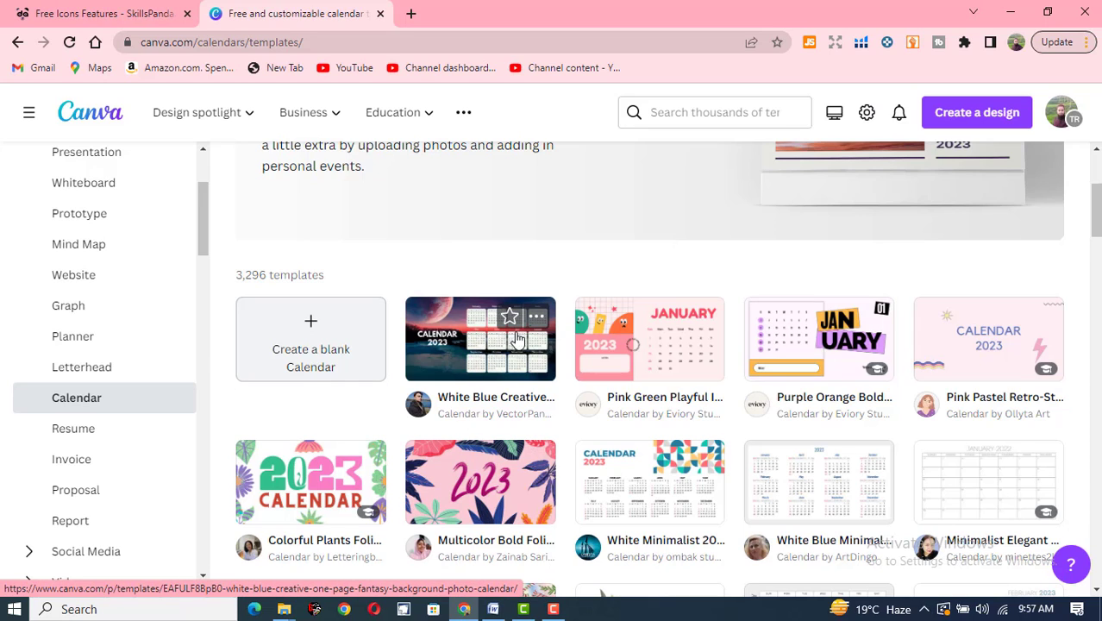
click(487, 347)
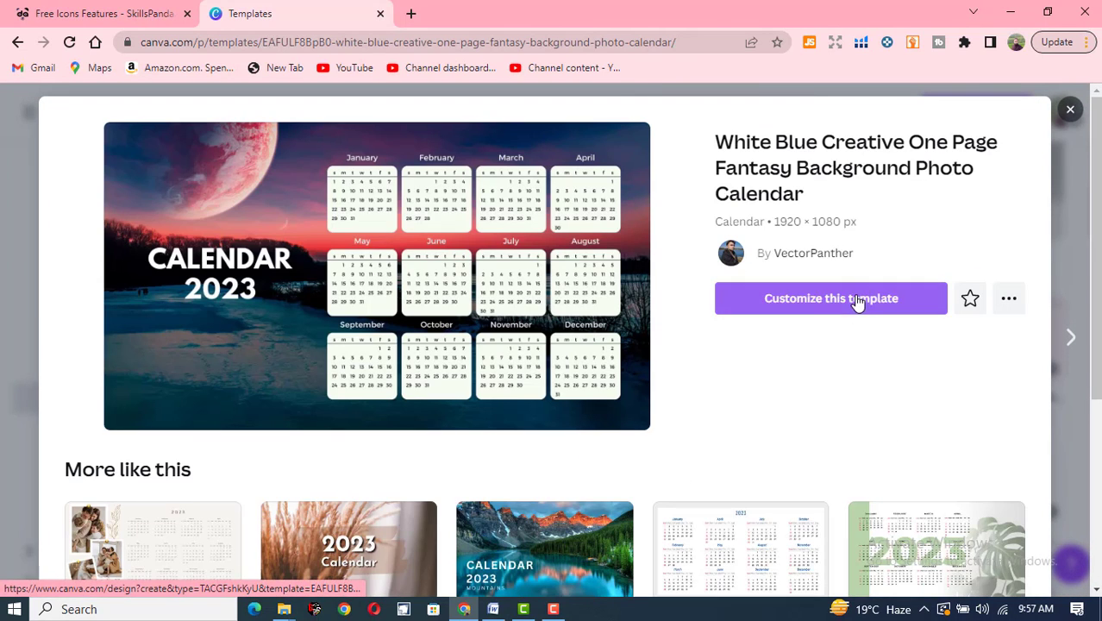
click(857, 299)
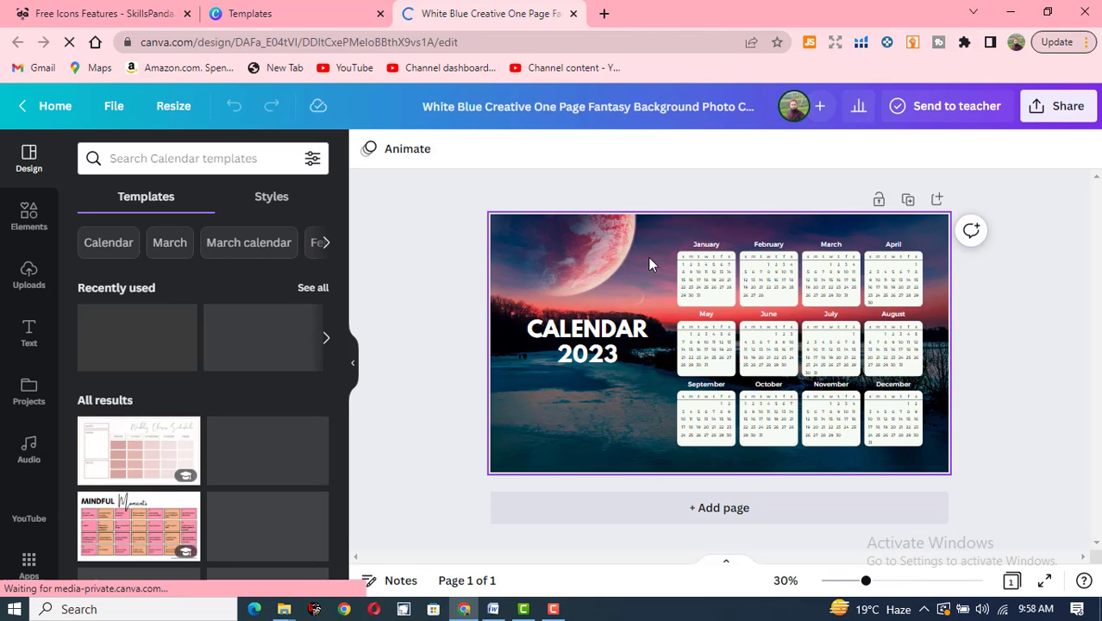
Zoom into the calendar page and make the CALENDAR 2023 title cyan.
drag(865, 580, 890, 580)
click(716, 246)
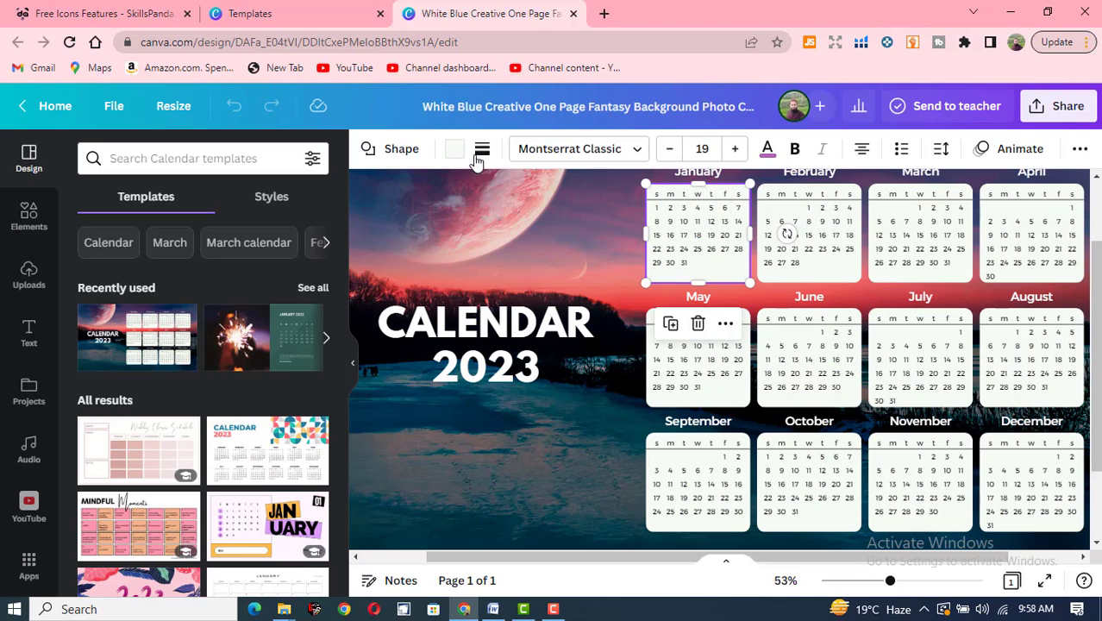
click(766, 262)
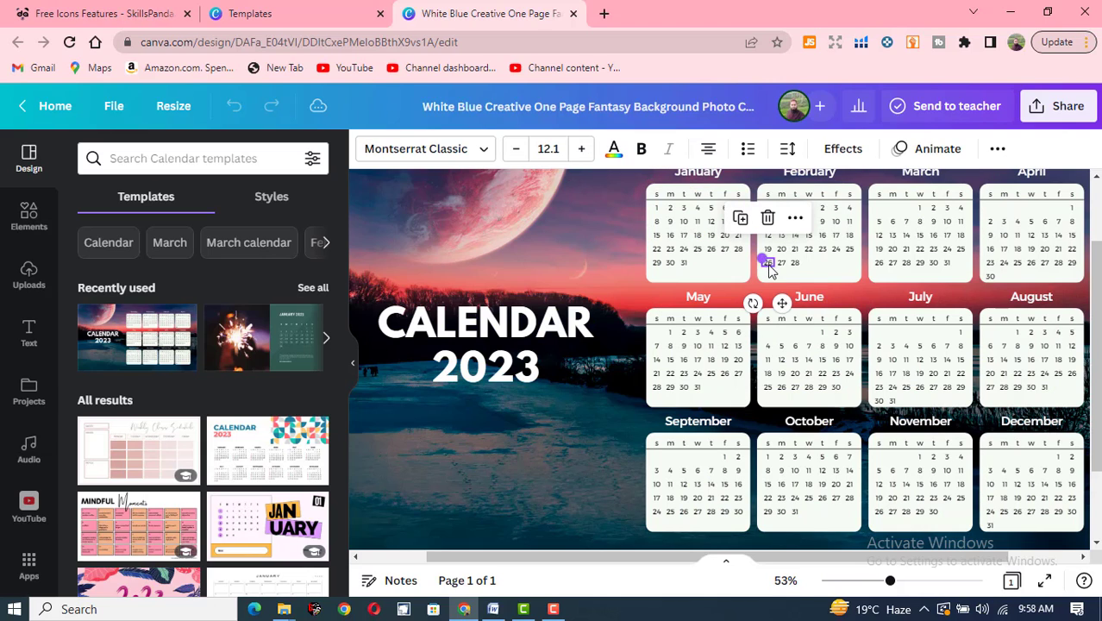
click(498, 343)
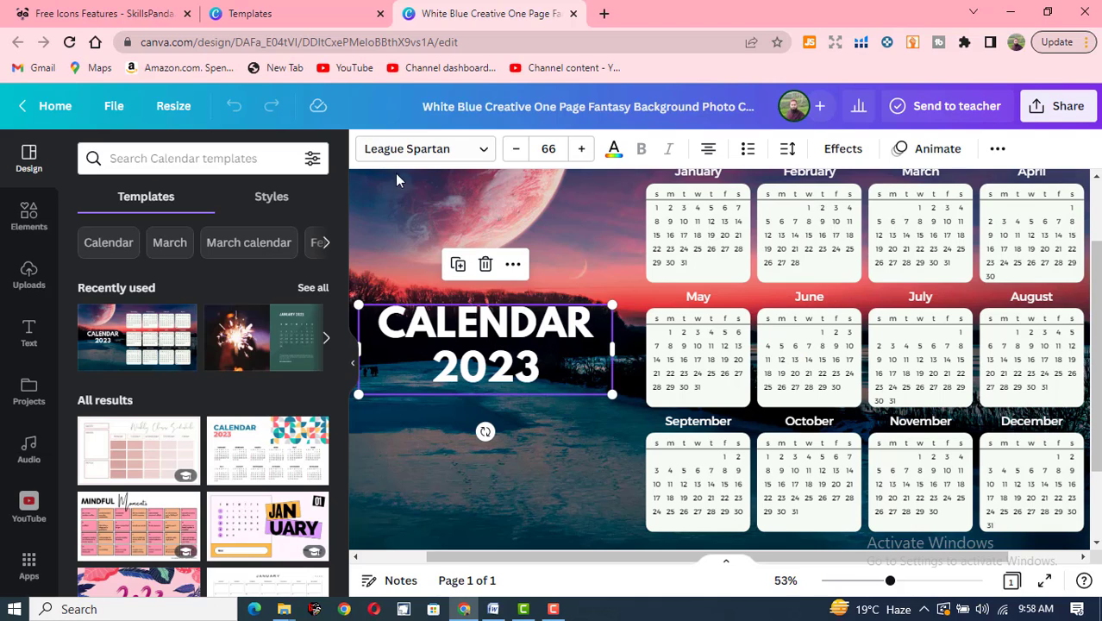
click(613, 148)
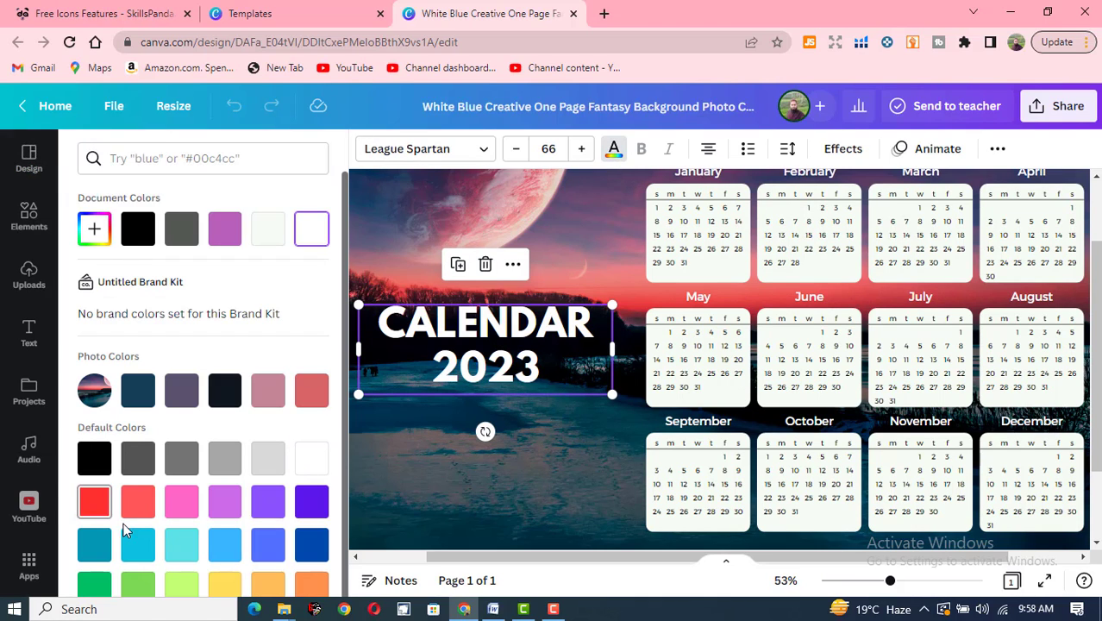
click(138, 545)
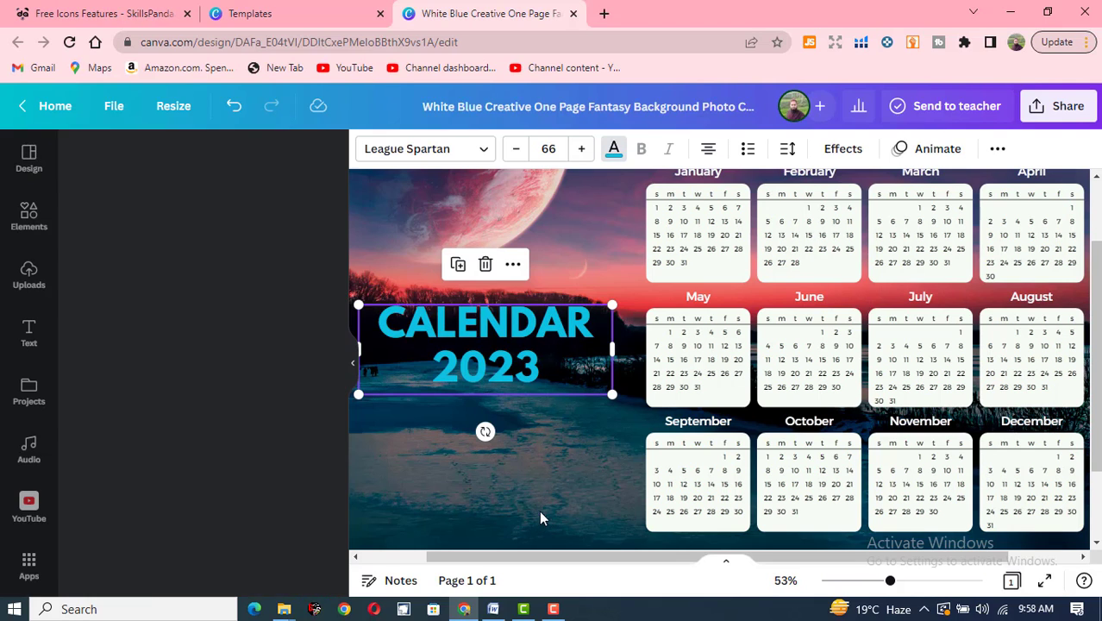
Select the October and September blocks, then close the calendar editor and template preview.
click(786, 462)
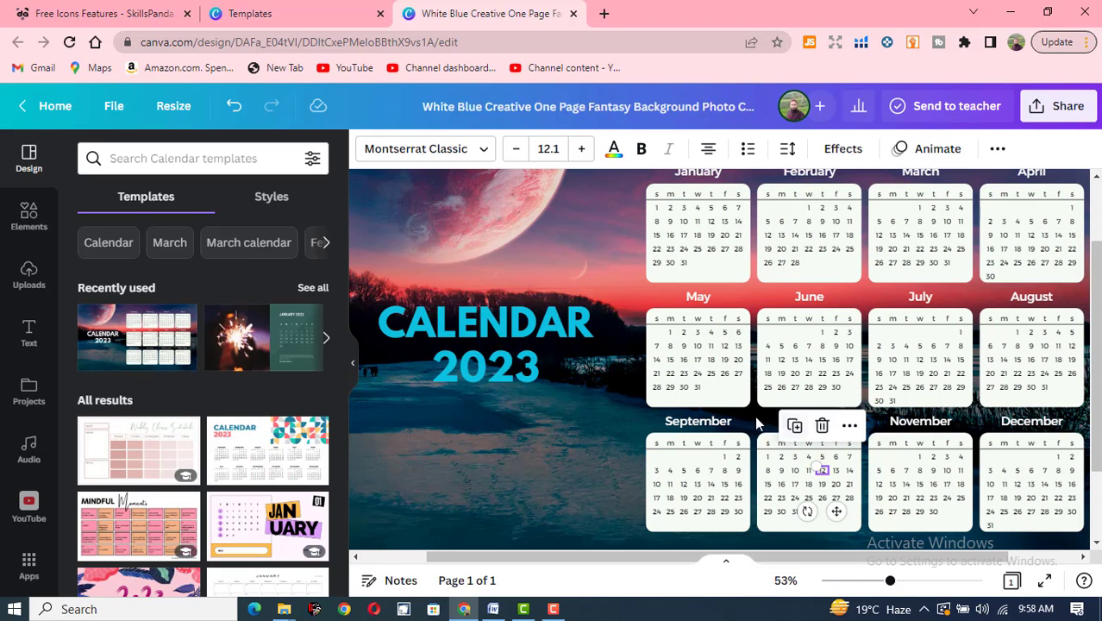
double_click(712, 423)
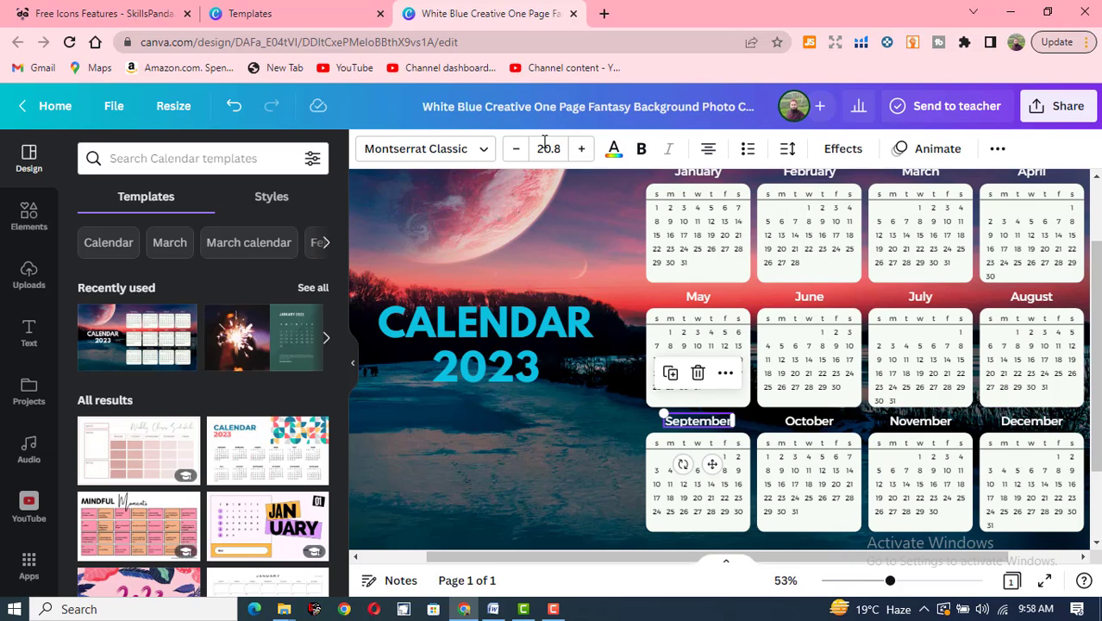
click(349, 9)
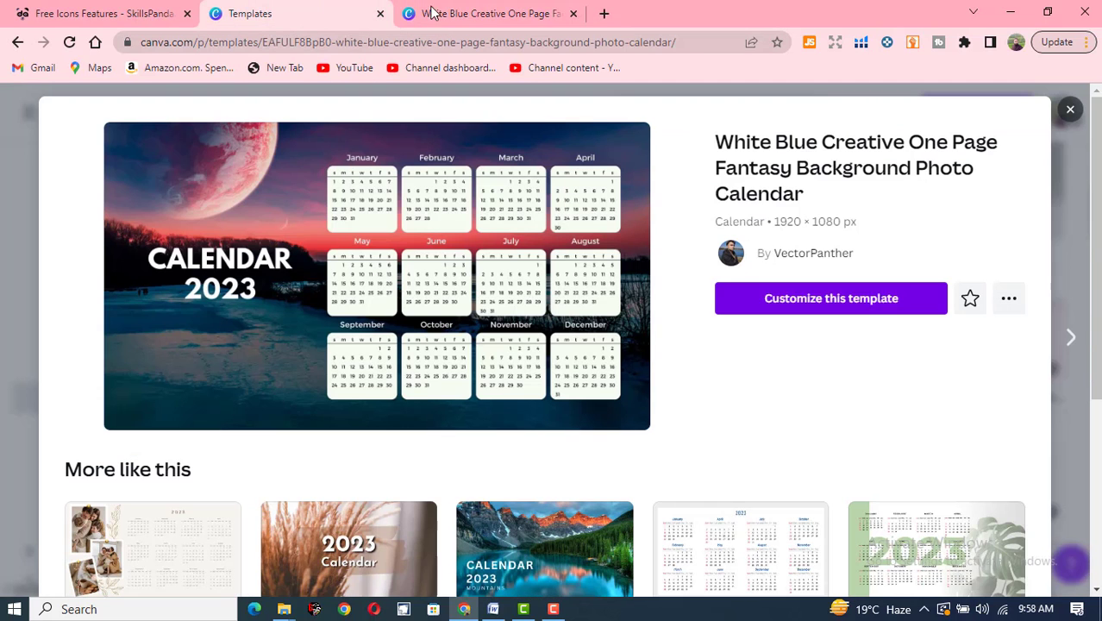
click(572, 13)
click(1070, 110)
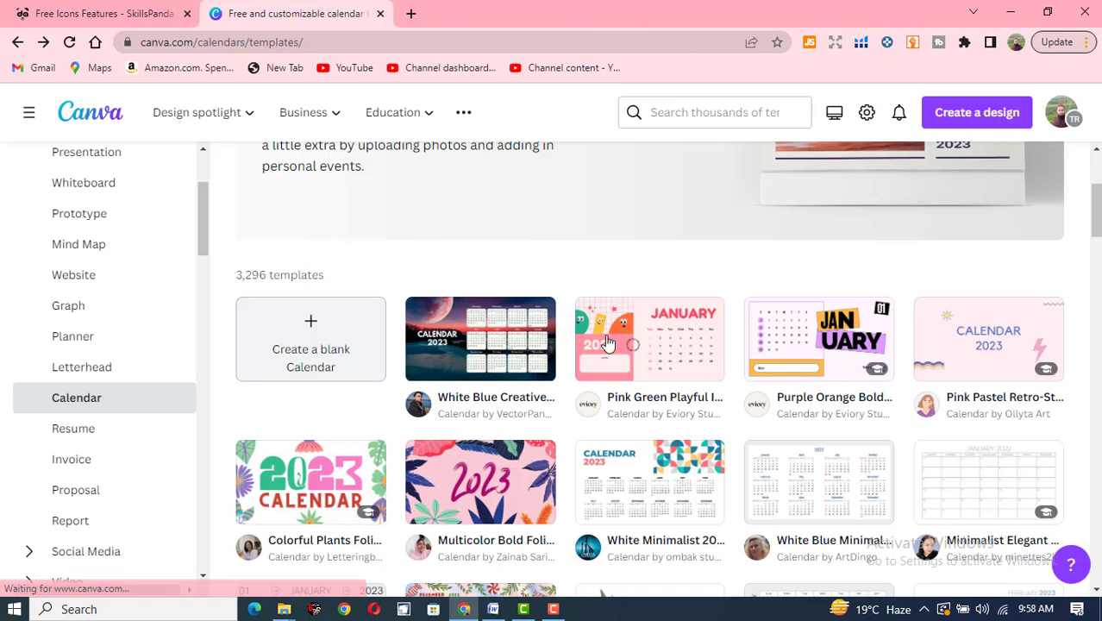